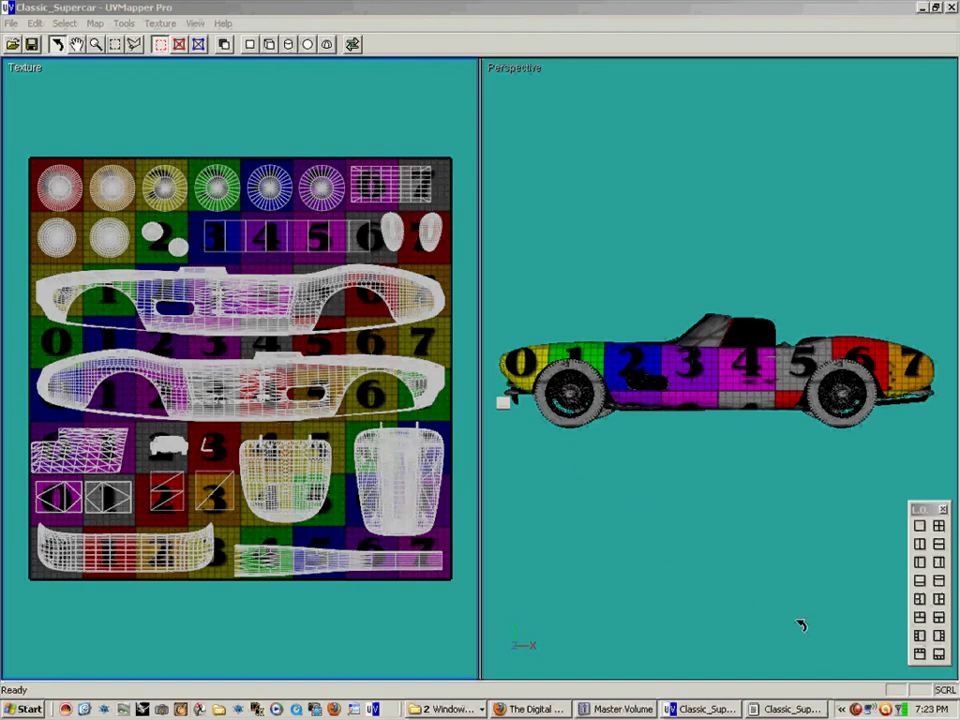
# Select all the door groups, orbit to inspect them, then clear the selection.
pyautogui.click(870, 645)
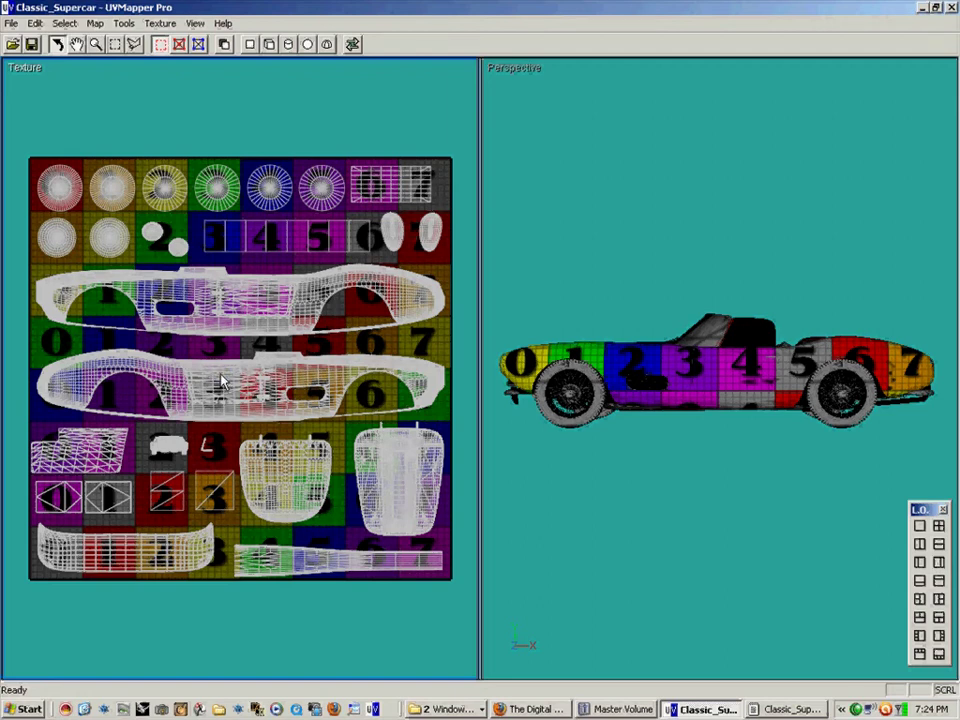
pyautogui.rightClick(222, 382)
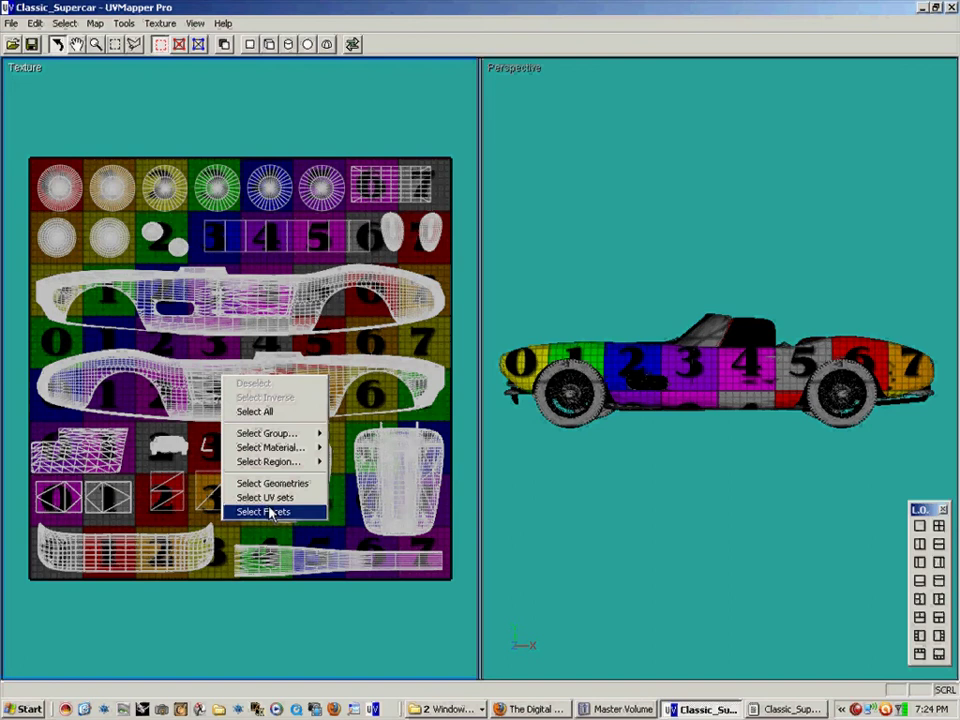
pyautogui.moveTo(276, 438)
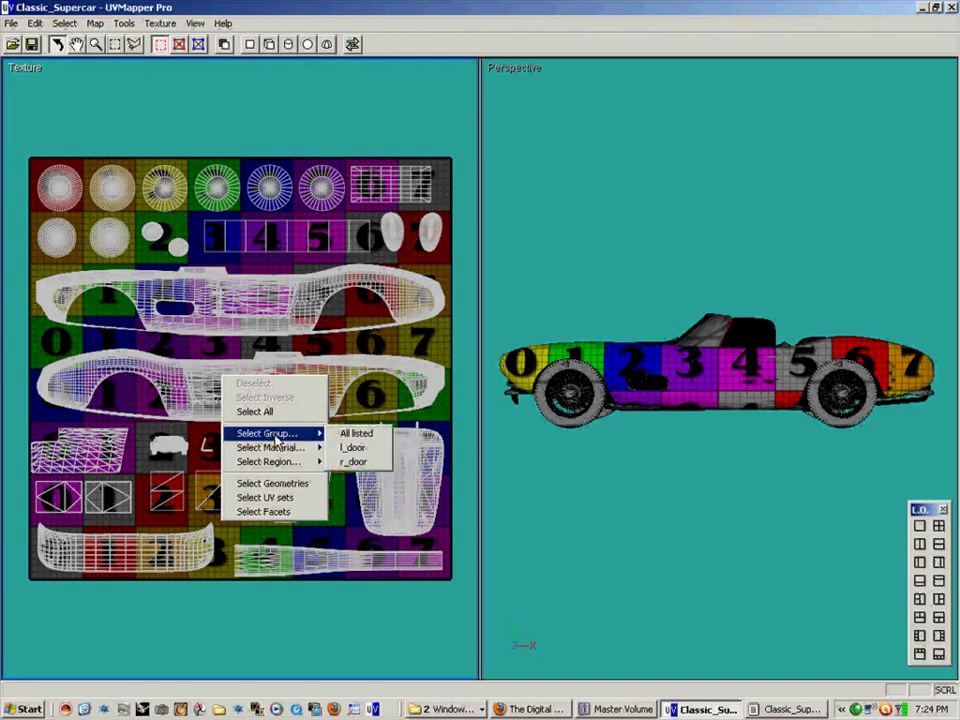
pyautogui.click(357, 435)
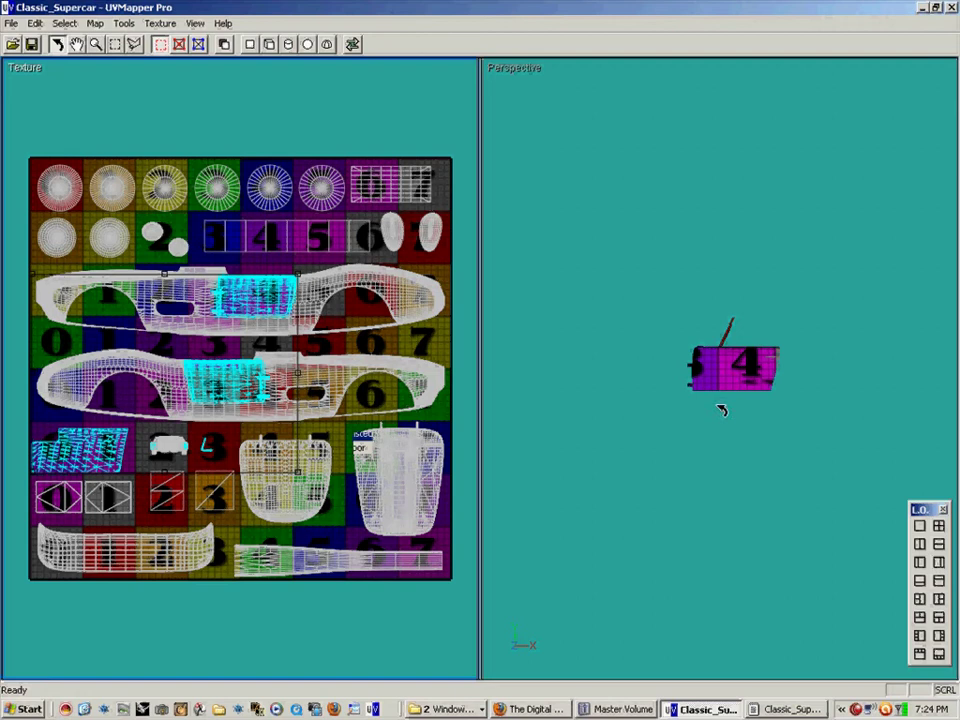
pyautogui.moveTo(720, 407); pyautogui.dragTo(744, 373)
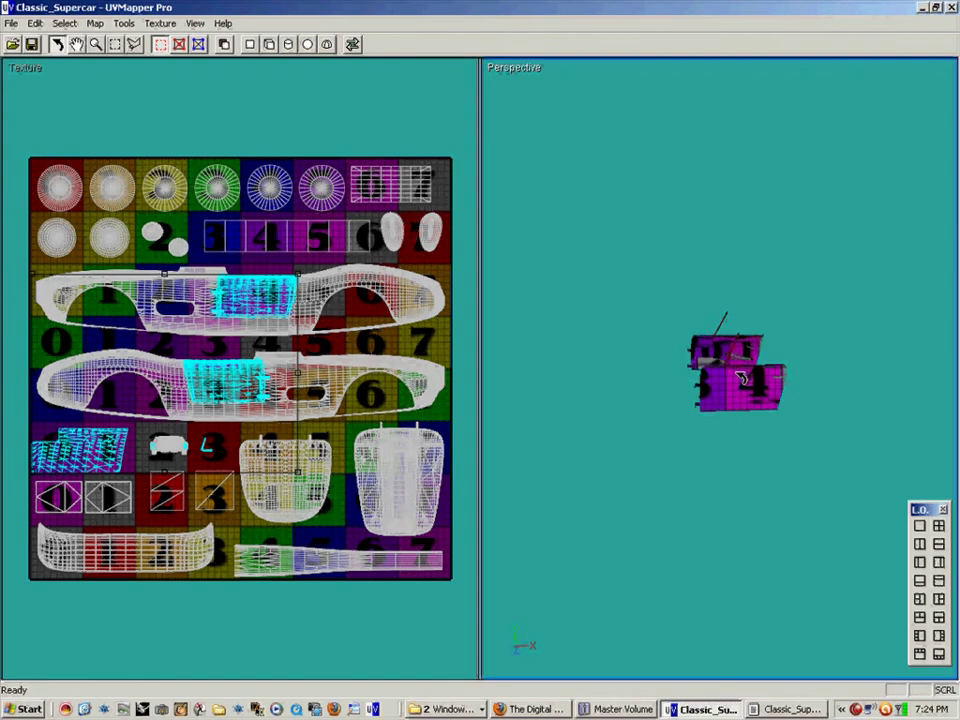
pyautogui.press('Escape')
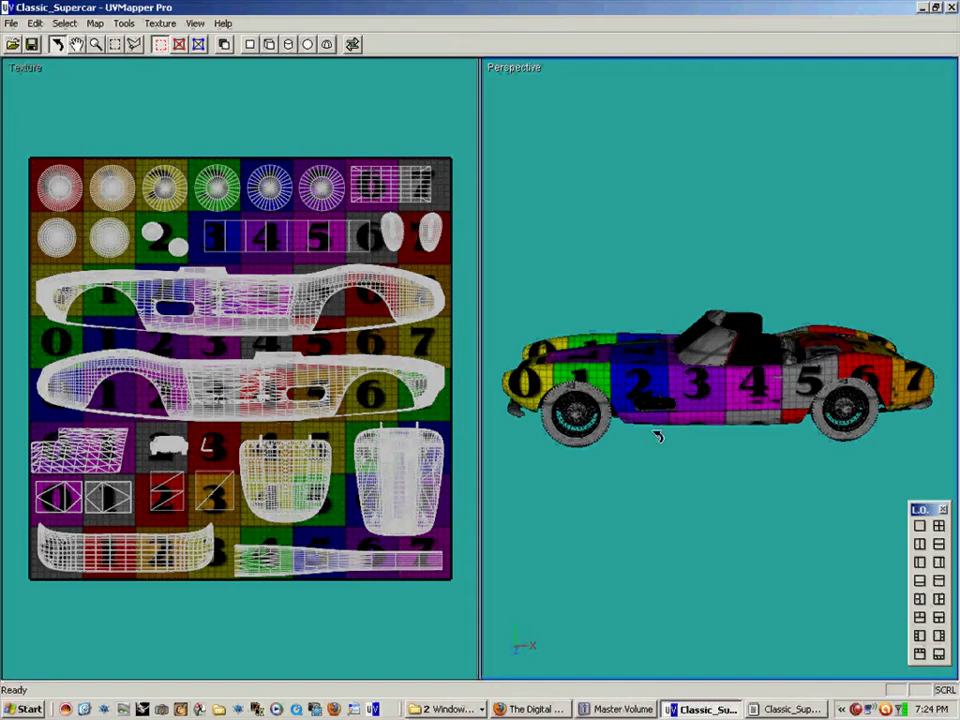
# From an oblique overhead view, select the bonnet group, inspect it, then clear the selection.
pyautogui.moveTo(675, 444); pyautogui.dragTo(651, 370)
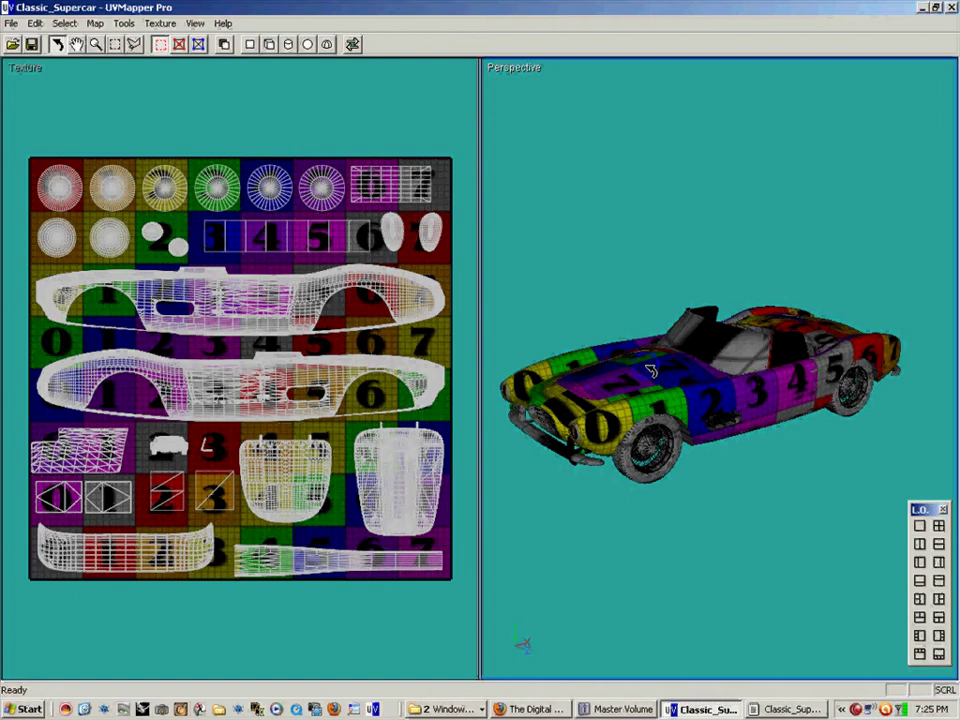
pyautogui.rightClick(651, 372)
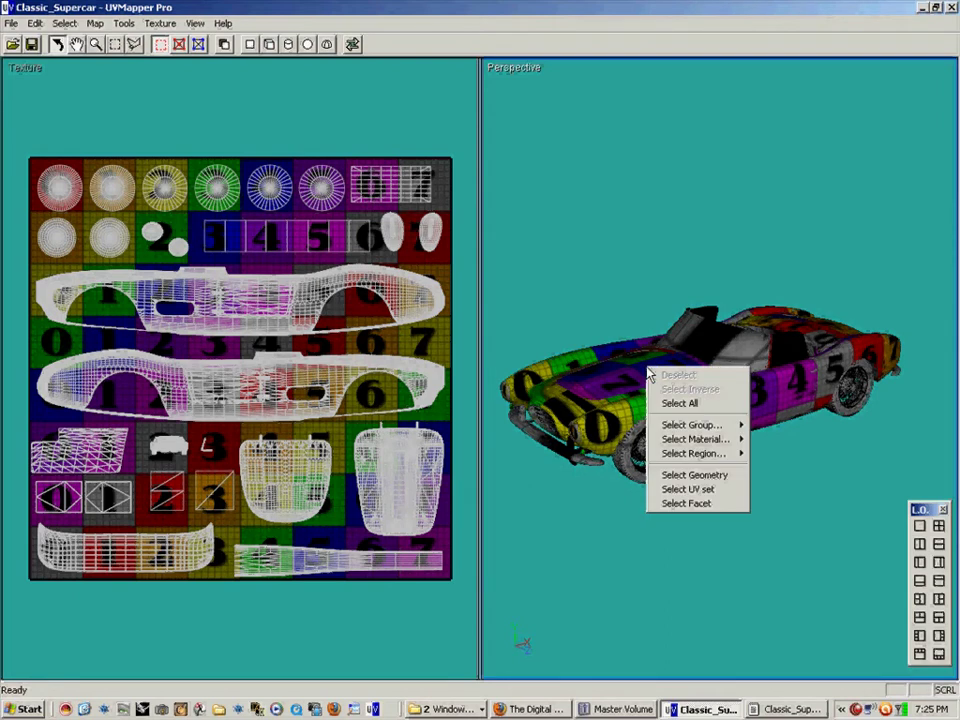
pyautogui.moveTo(716, 428)
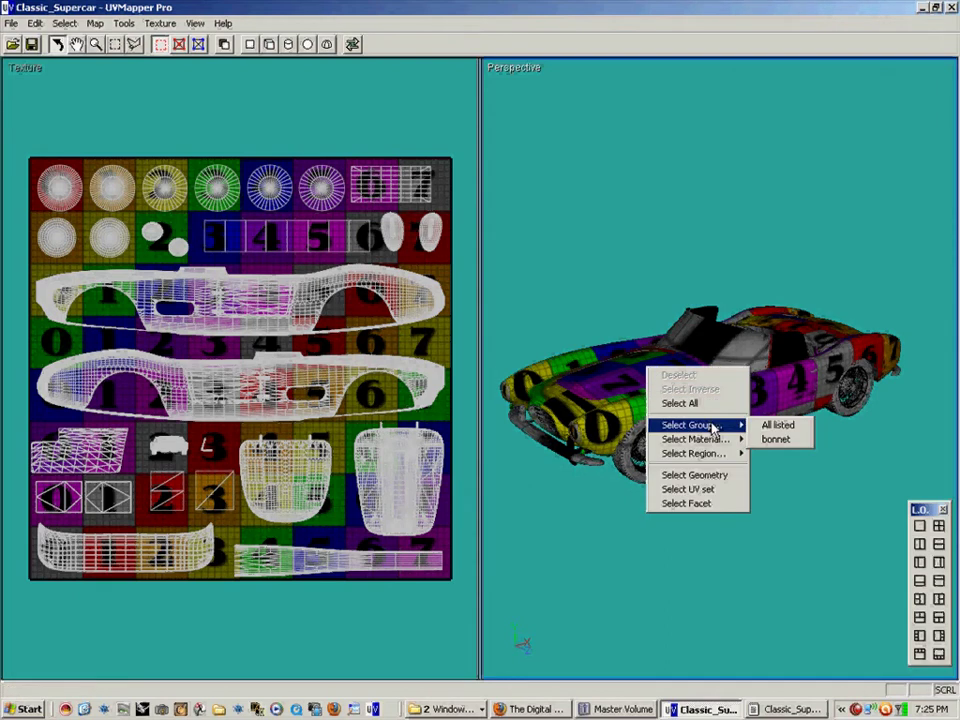
pyautogui.click(777, 440)
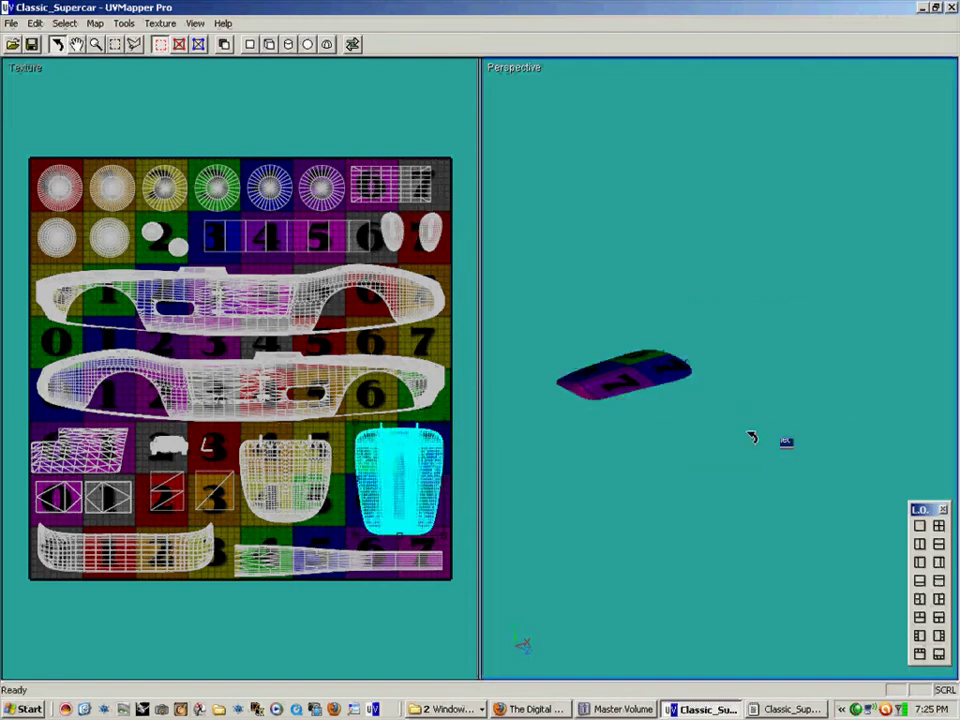
pyautogui.moveTo(649, 386); pyautogui.dragTo(635, 418)
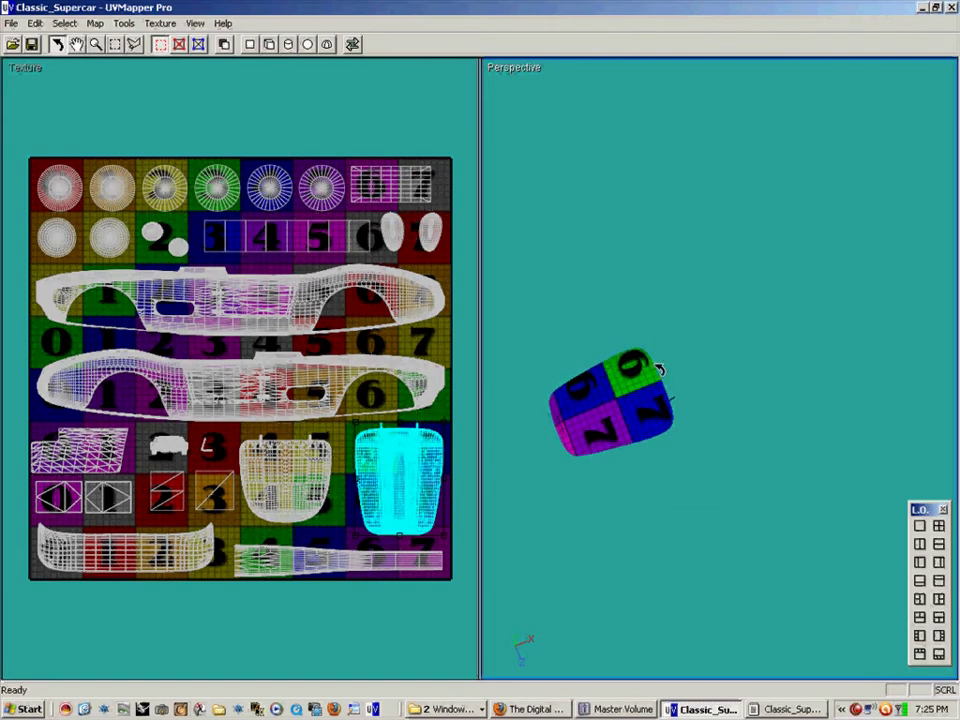
pyautogui.moveTo(635, 390); pyautogui.dragTo(643, 379)
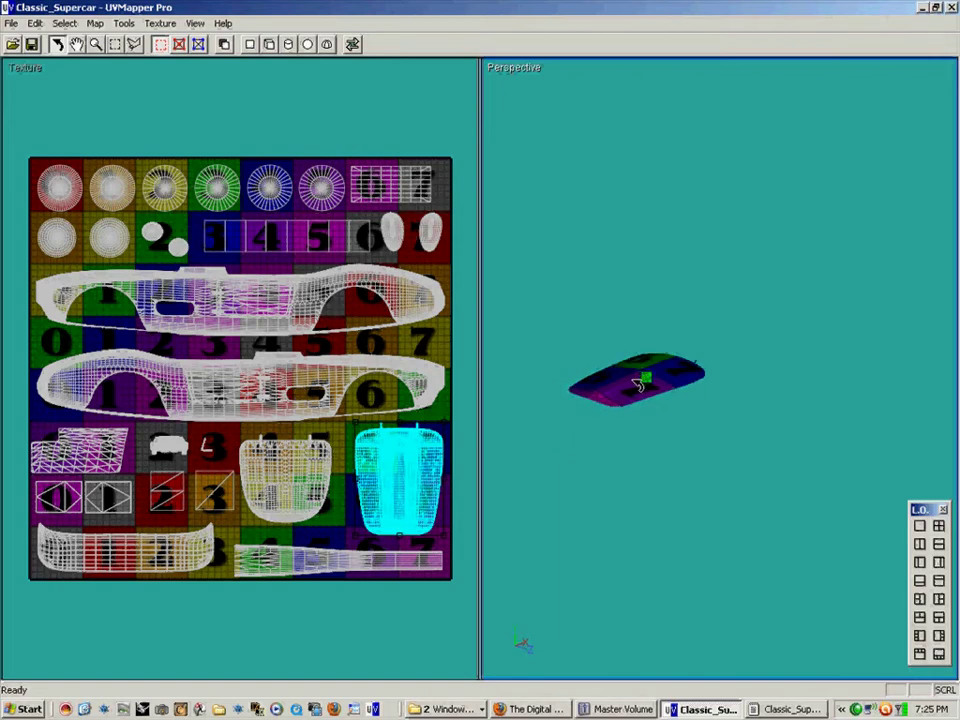
pyautogui.press('Escape')
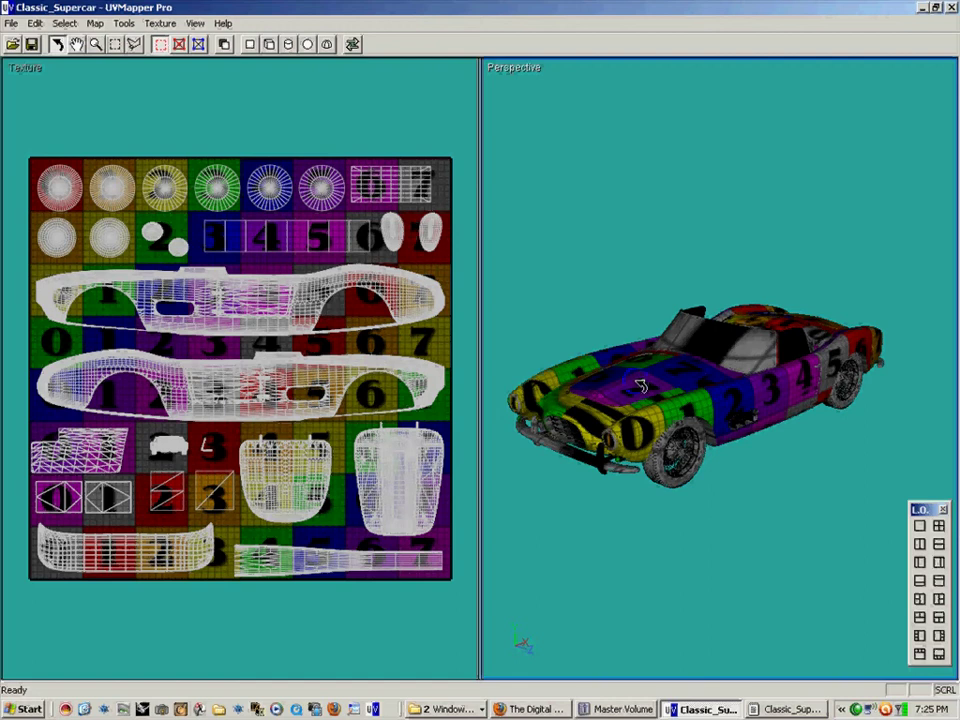
# Select everything using the bonnet material, view it top-down, clear it, and reopen the selection options.
pyautogui.rightClick(640, 385)
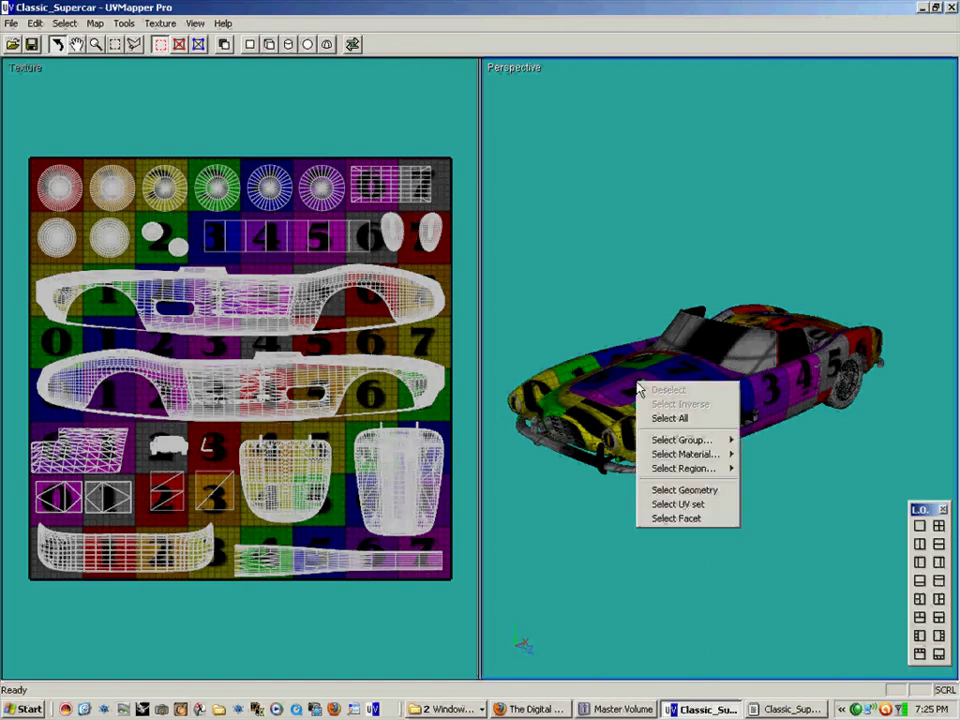
pyautogui.moveTo(693, 456)
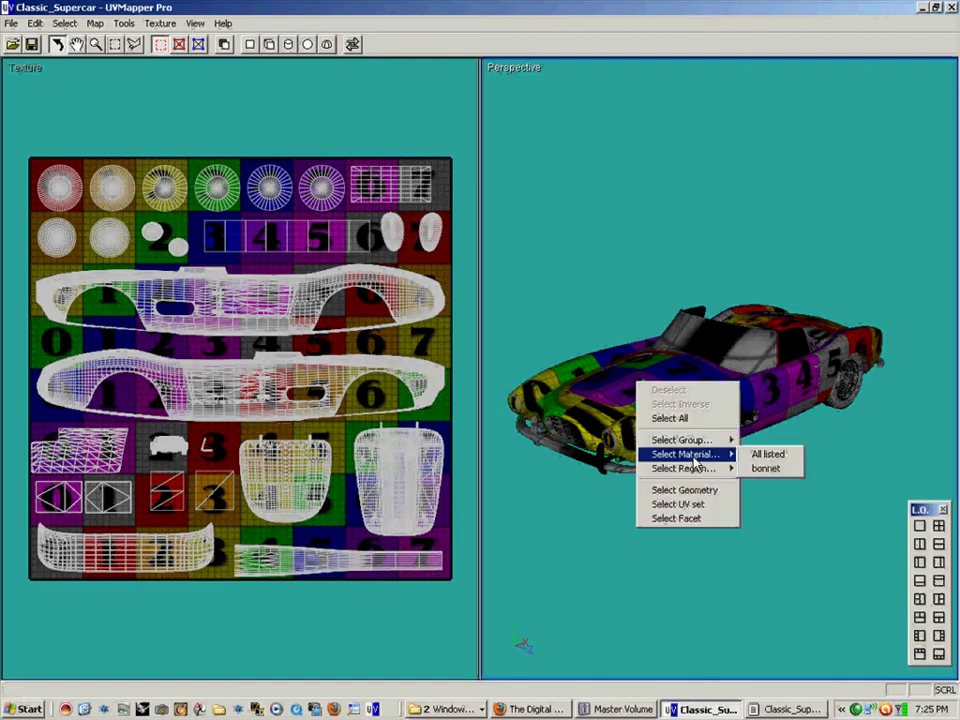
pyautogui.click(775, 470)
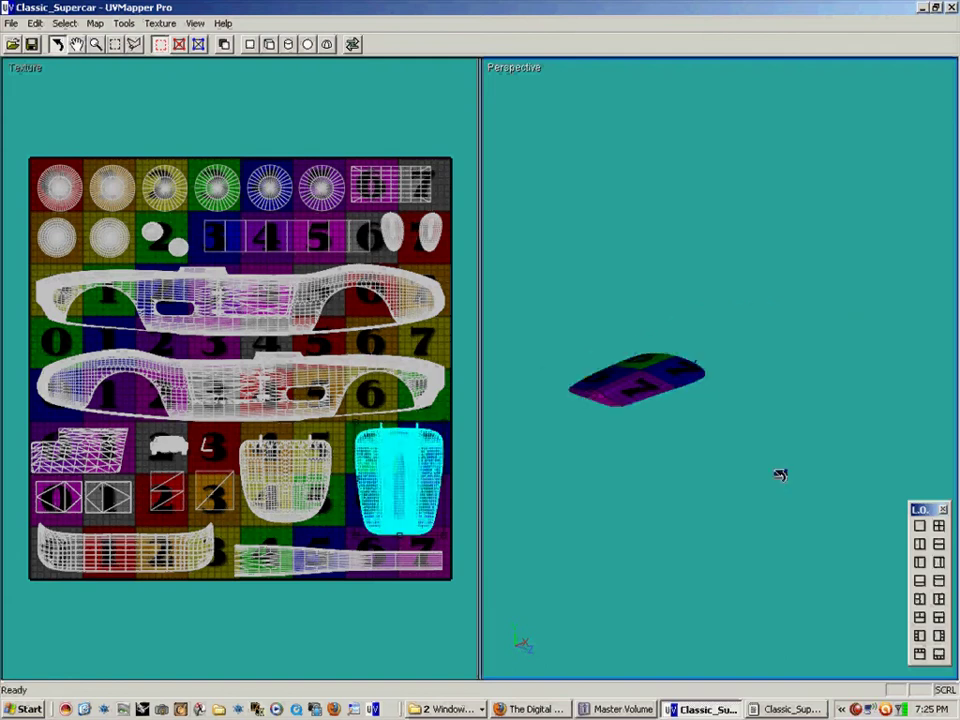
pyautogui.moveTo(664, 392)
pyautogui.mouseDown()
pyautogui.moveTo(667, 426)
pyautogui.moveTo(662, 406)
pyautogui.mouseUp()
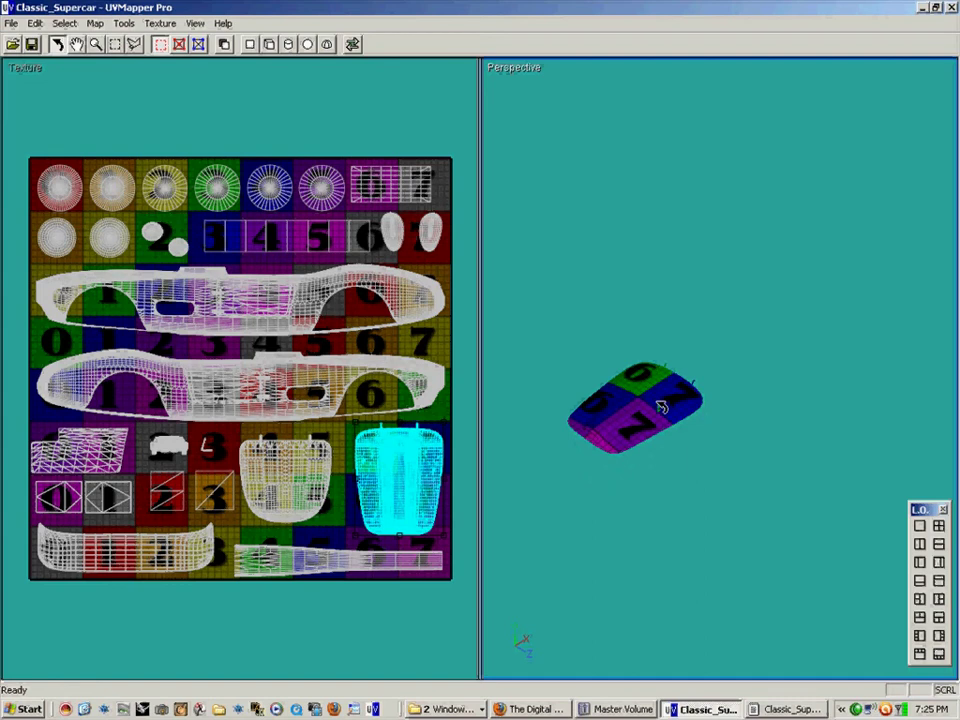
pyautogui.press('Escape')
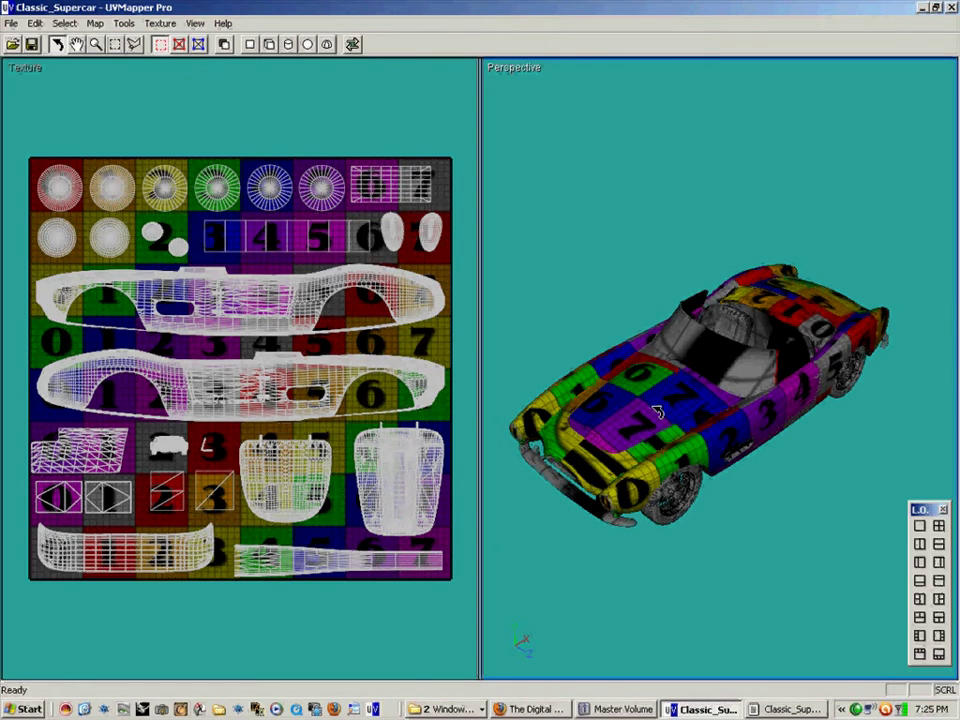
pyautogui.rightClick(657, 411)
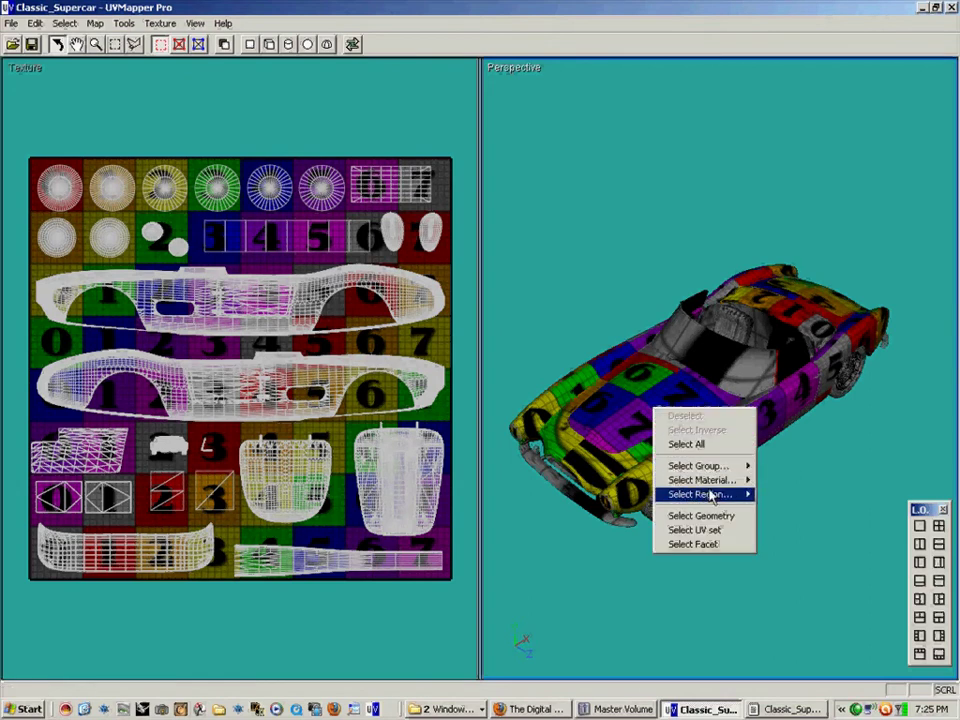
pyautogui.moveTo(710, 497)
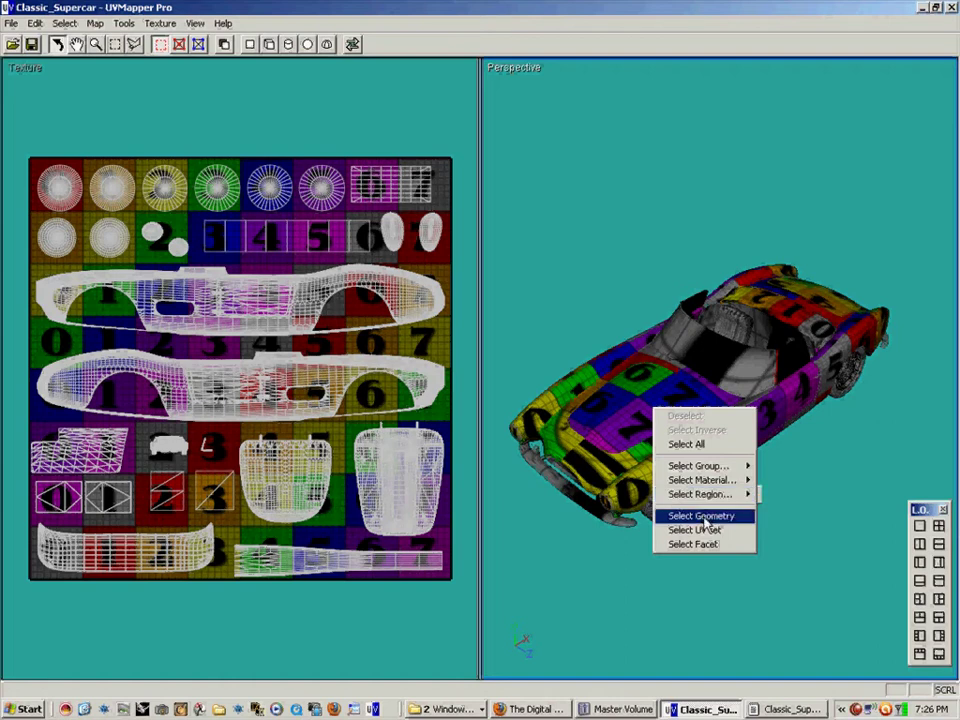
# Select the whole bonnet geometry and rotate it to inspect from several angles.
pyautogui.click(705, 518)
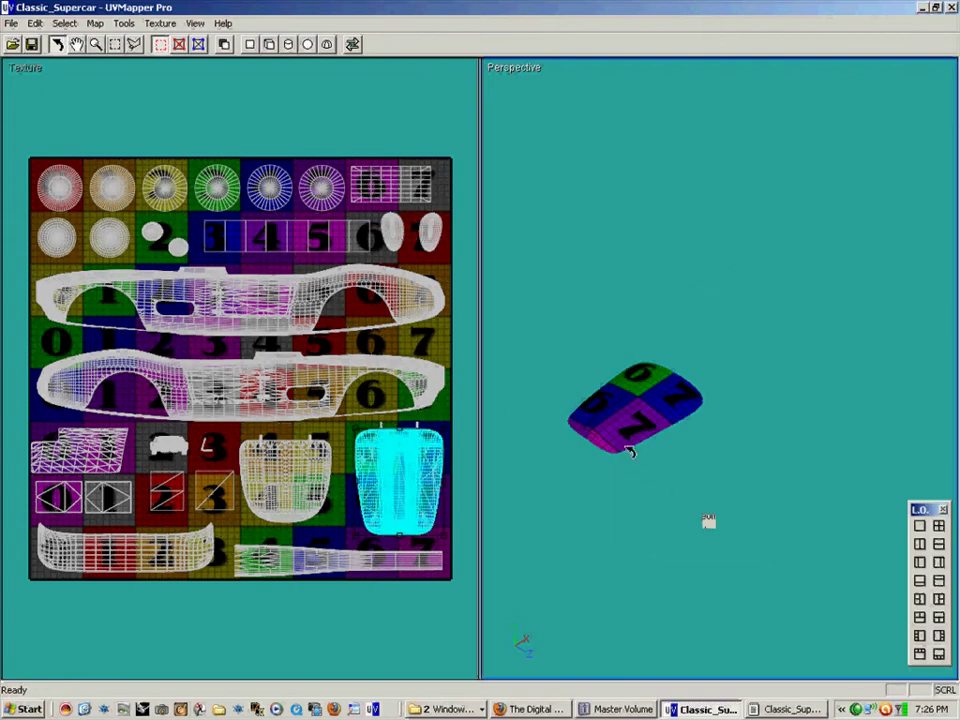
pyautogui.moveTo(630, 450); pyautogui.dragTo(650, 415)
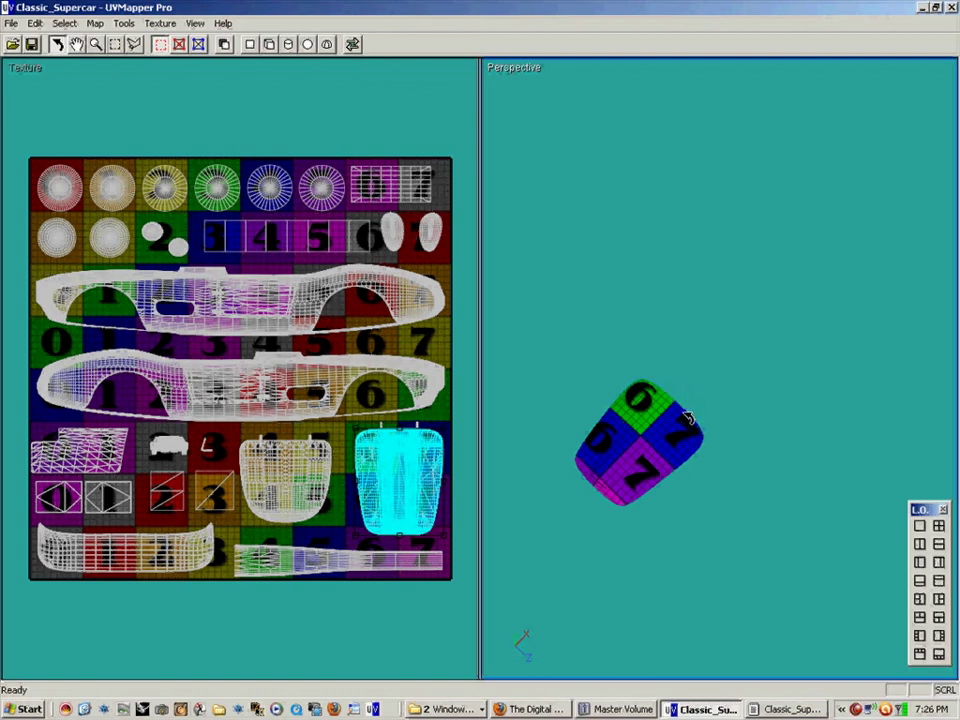
pyautogui.moveTo(619, 456)
pyautogui.mouseDown()
pyautogui.moveTo(617, 444)
pyautogui.moveTo(630, 456)
pyautogui.moveTo(624, 434)
pyautogui.mouseUp()
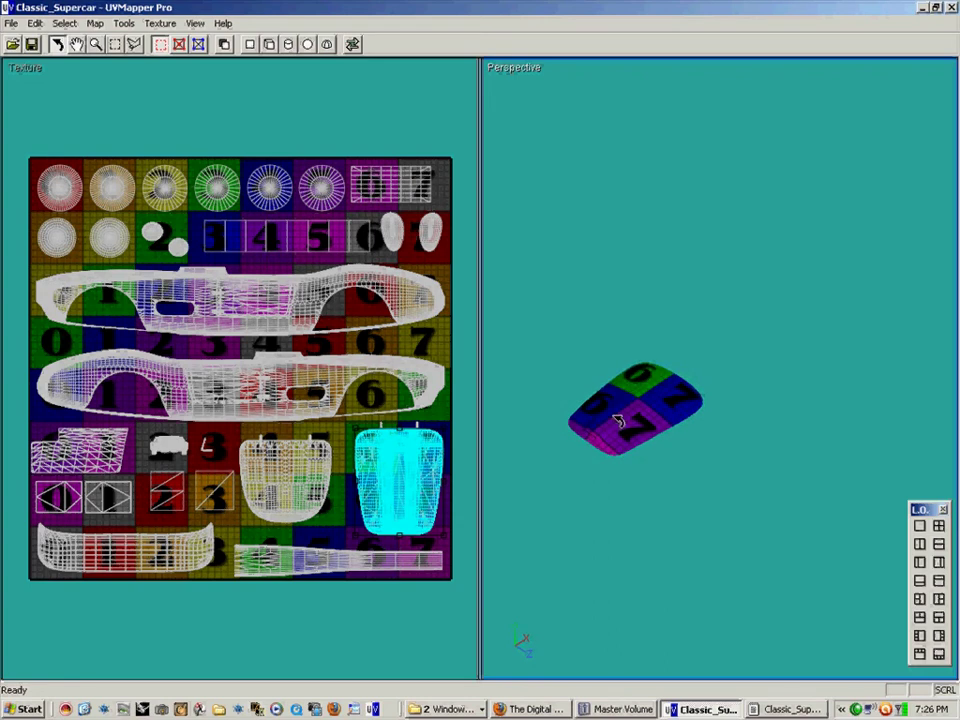
pyautogui.rightClick(617, 420)
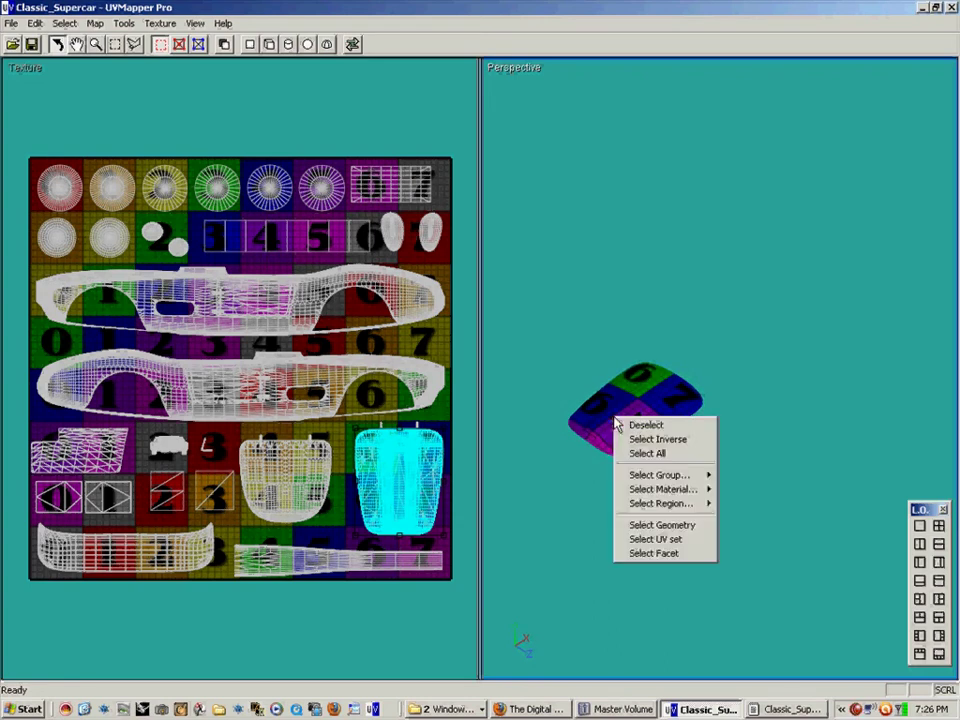
pyautogui.click(690, 541)
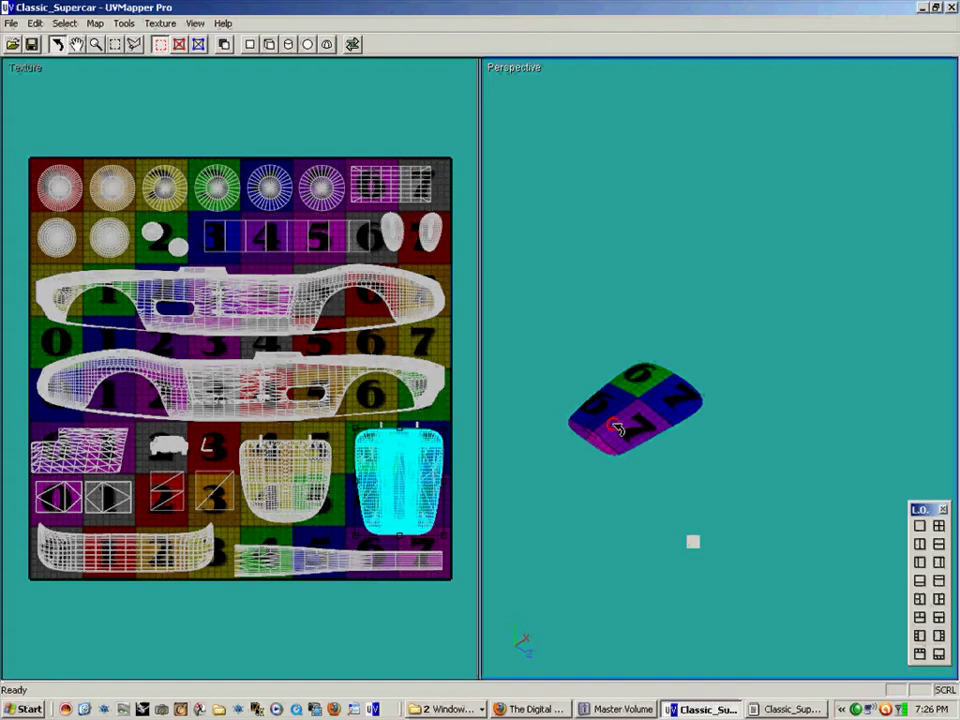
pyautogui.moveTo(692, 541); pyautogui.dragTo(629, 457)
# Switch to Select Facet mode and click the model to bring the whole car back.
pyautogui.rightClick(649, 455)
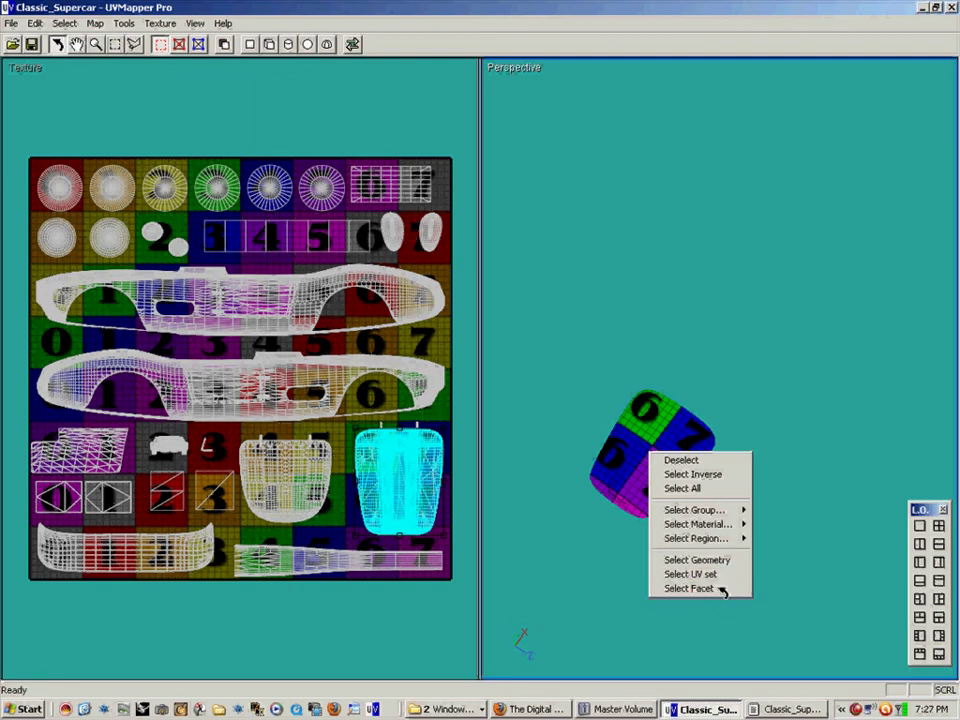
pyautogui.click(720, 589)
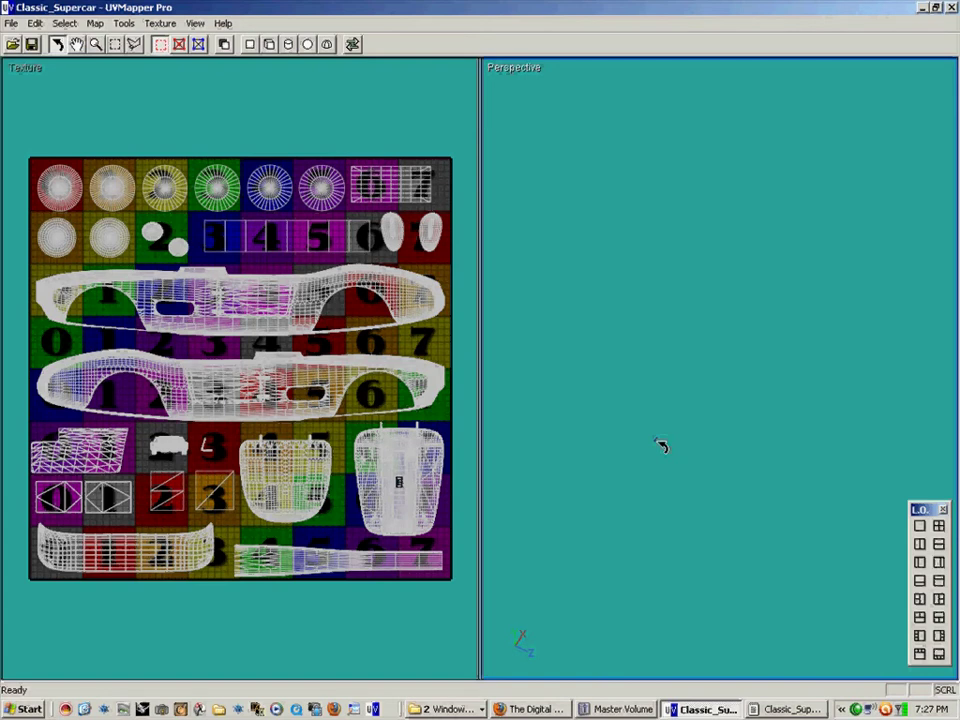
pyautogui.click(661, 446)
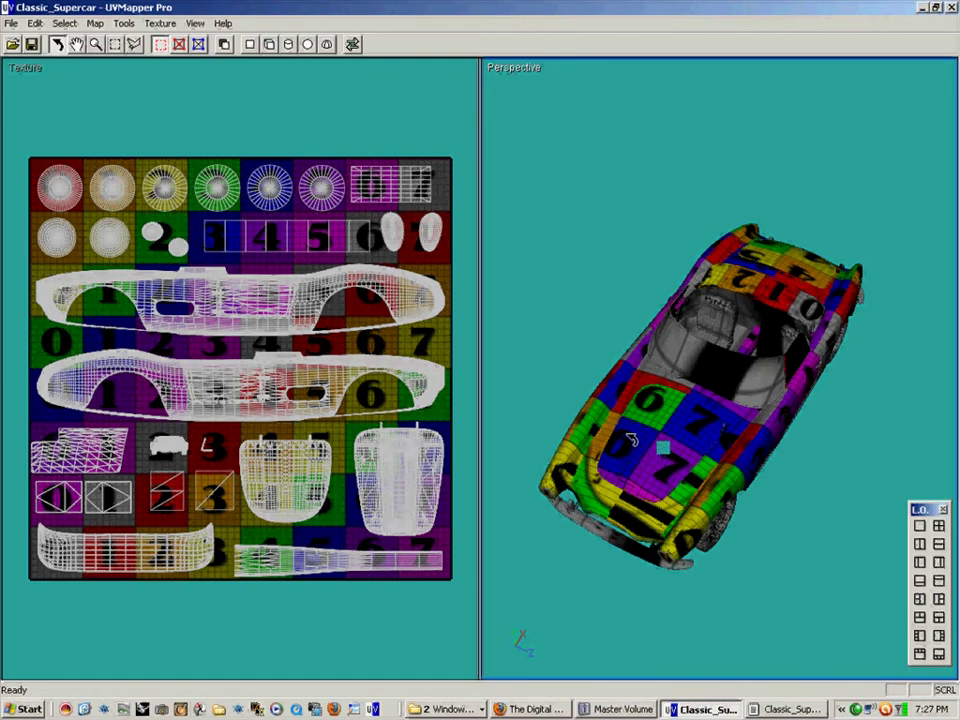
# Select the car_body material's parts from a side view and orbit to look at the top.
pyautogui.moveTo(627, 432); pyautogui.dragTo(680, 410)
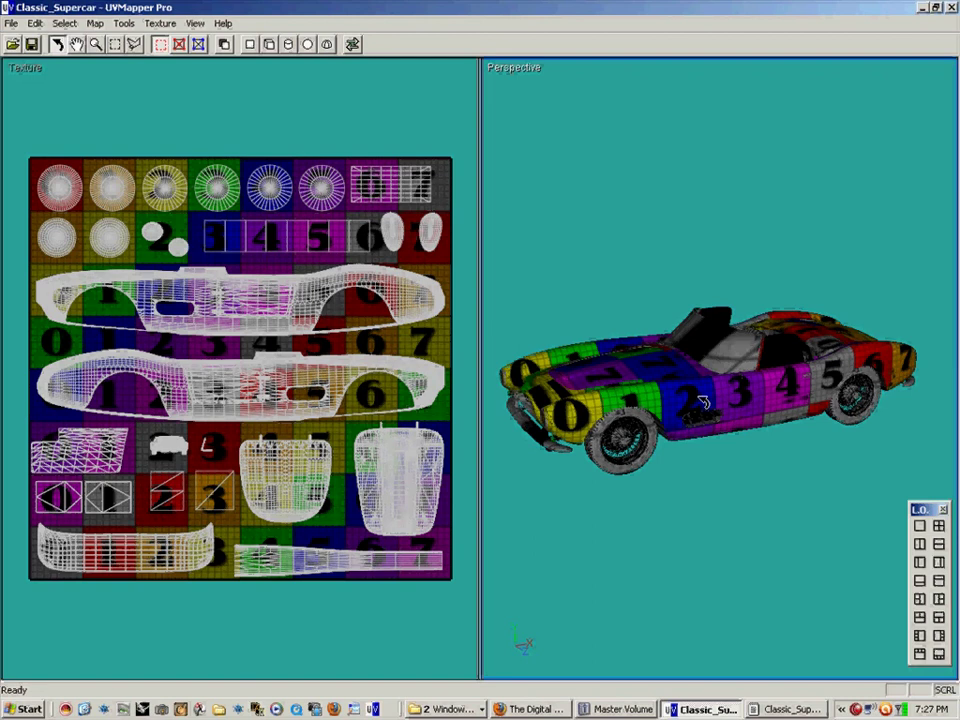
pyautogui.rightClick(700, 403)
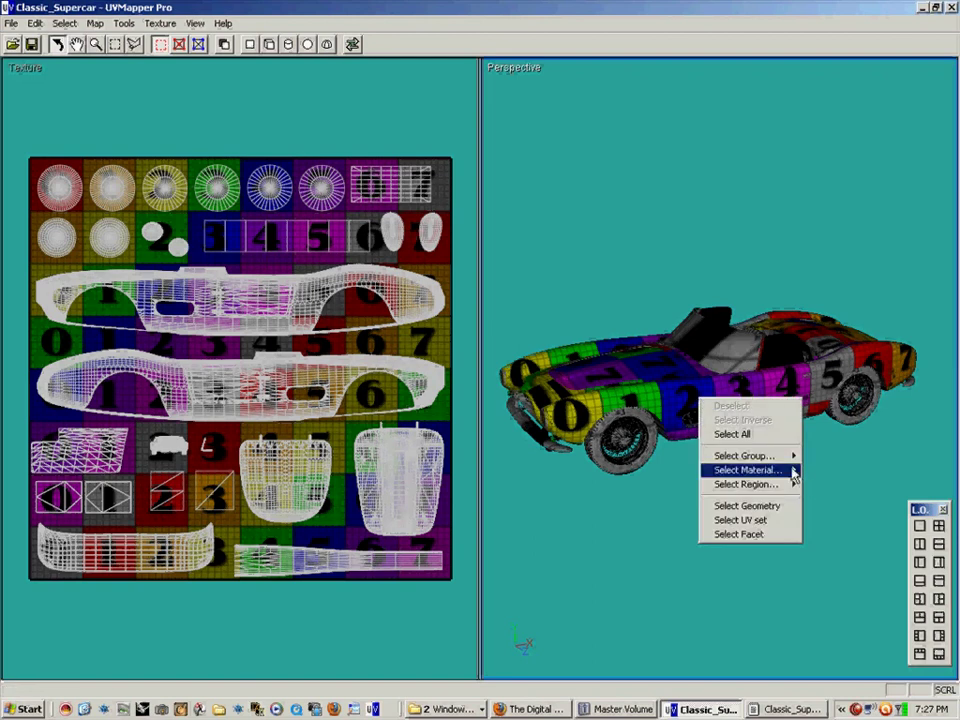
pyautogui.moveTo(799, 457)
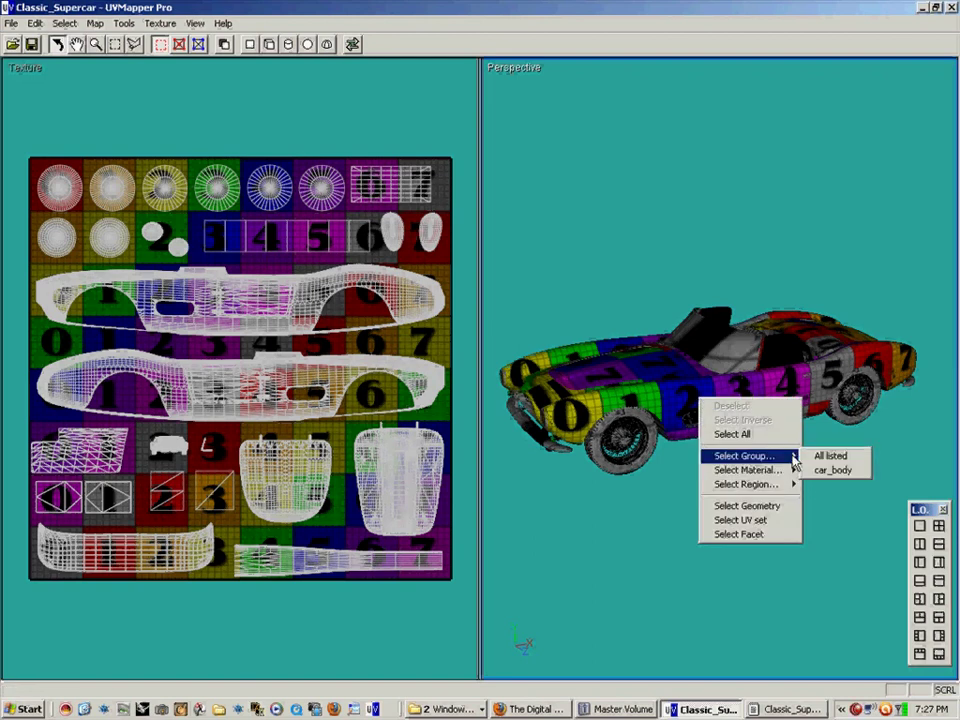
pyautogui.click(853, 472)
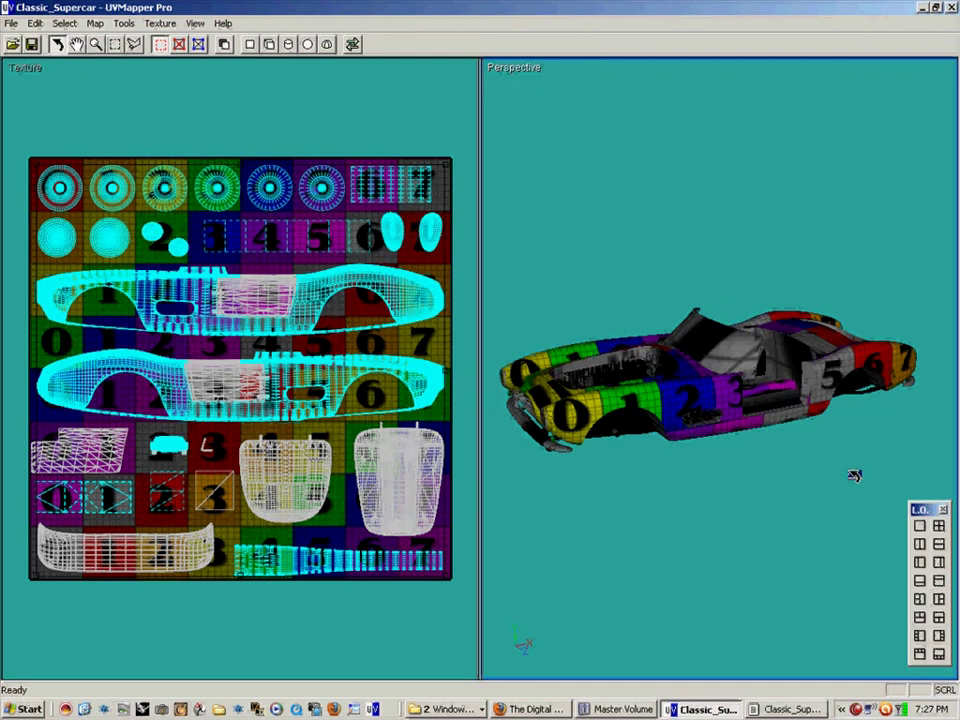
pyautogui.click(705, 400)
pyautogui.moveTo(703, 433); pyautogui.dragTo(709, 393)
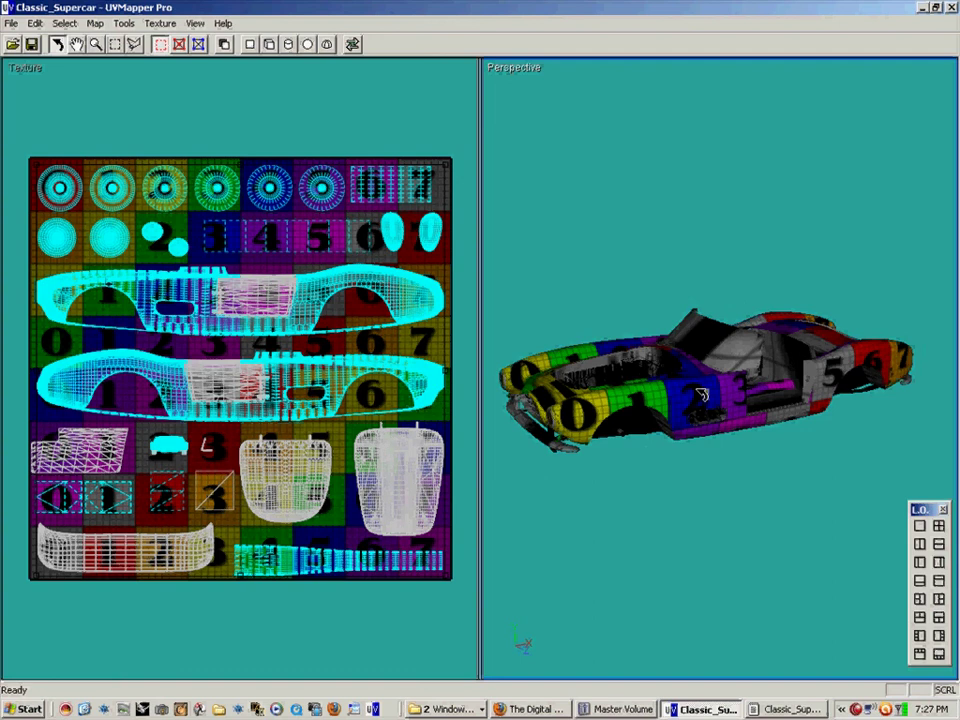
# Keep only the car_body material selected and orbit to a top-down body view.
pyautogui.rightClick(701, 393)
pyautogui.moveTo(762, 463)
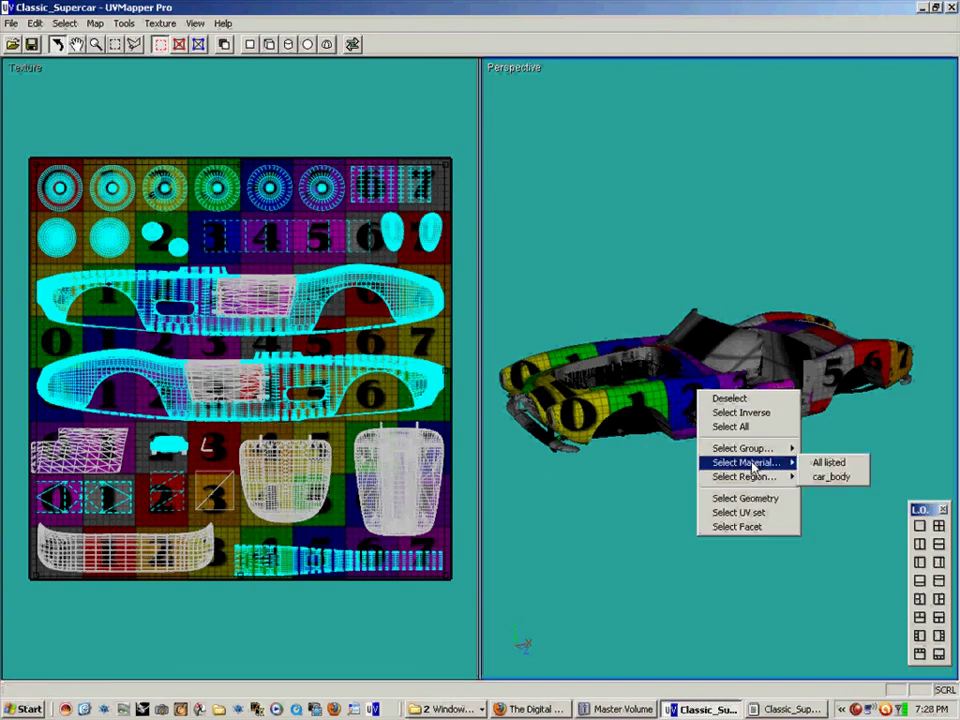
pyautogui.click(833, 477)
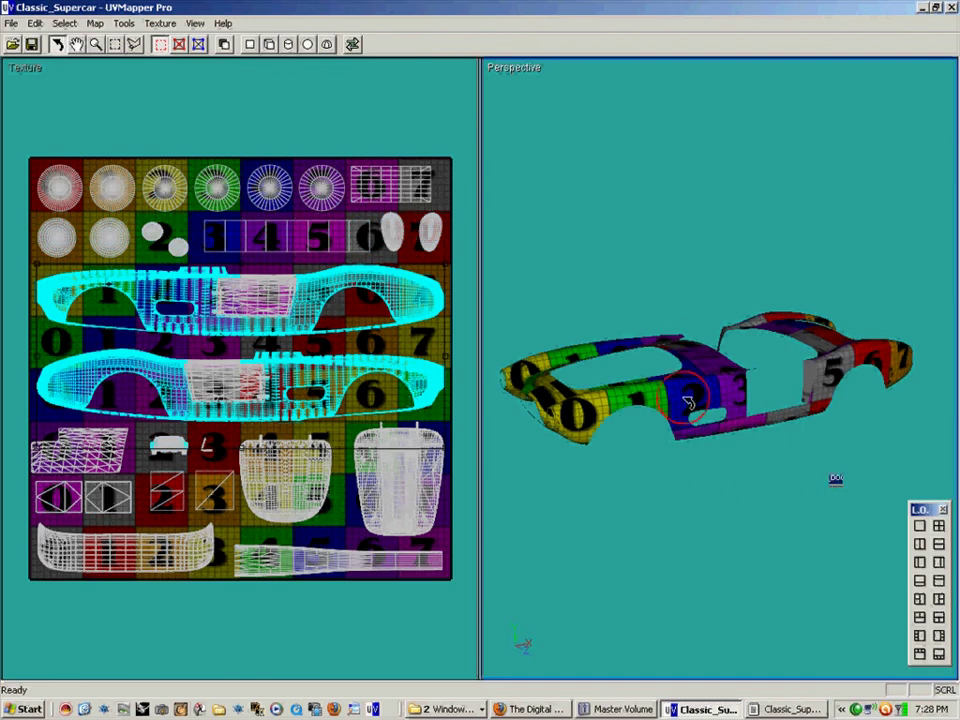
pyautogui.moveTo(682, 448); pyautogui.dragTo(692, 390)
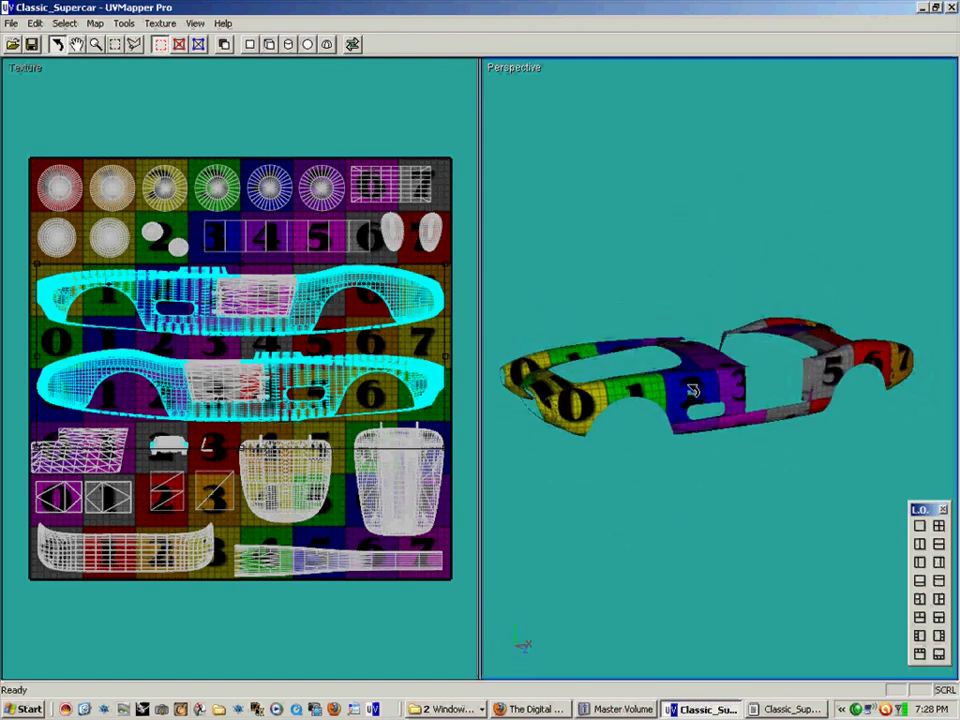
# Switch to Select Geometry mode and orbit to view the body from underneath.
pyautogui.rightClick(692, 389)
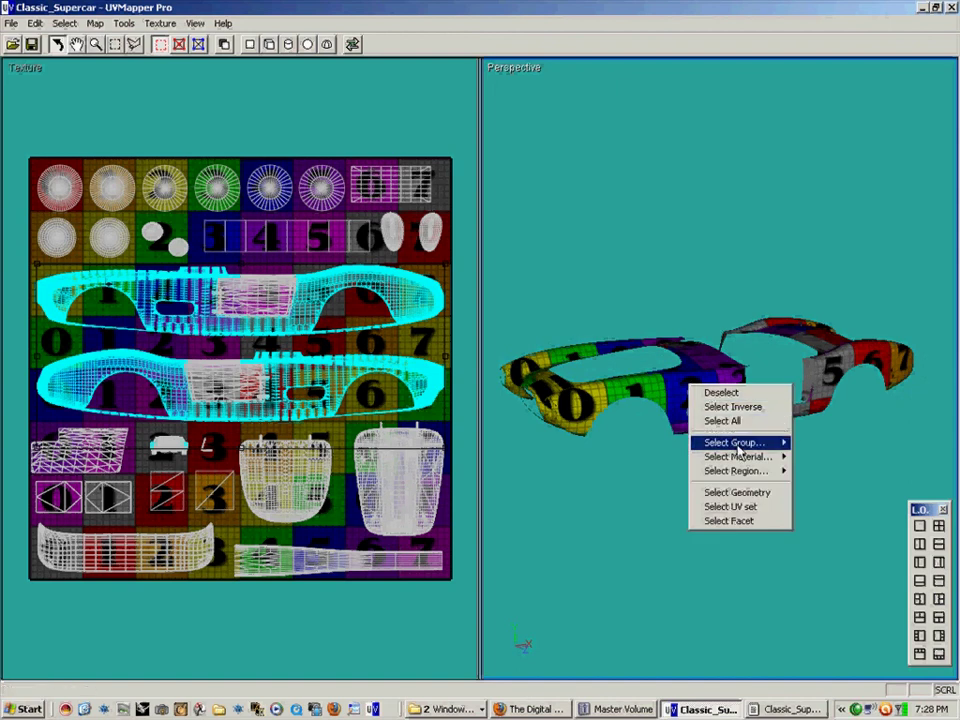
pyautogui.click(748, 493)
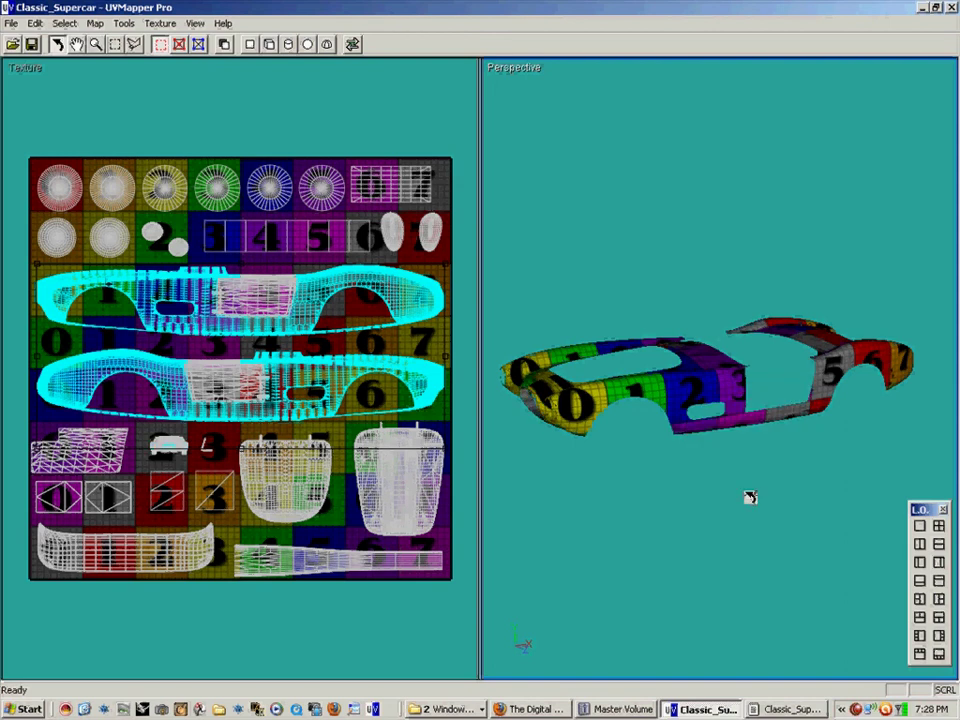
pyautogui.moveTo(750, 497); pyautogui.dragTo(700, 421)
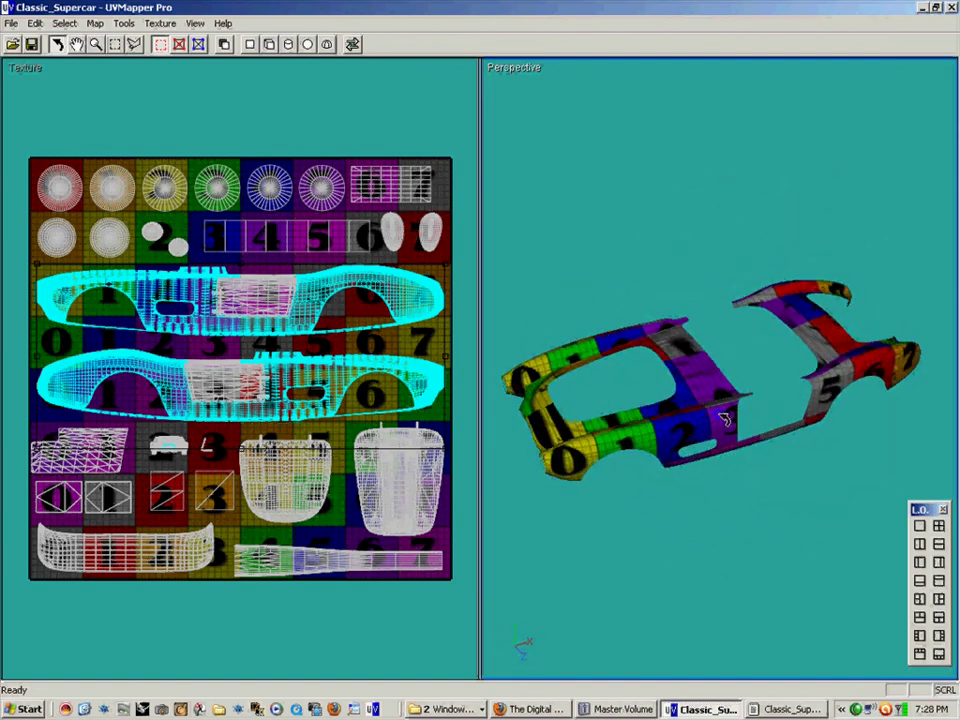
# Switch to Select UV set, deselect the lower body shell, and orbit to a top-down view.
pyautogui.rightClick(725, 419)
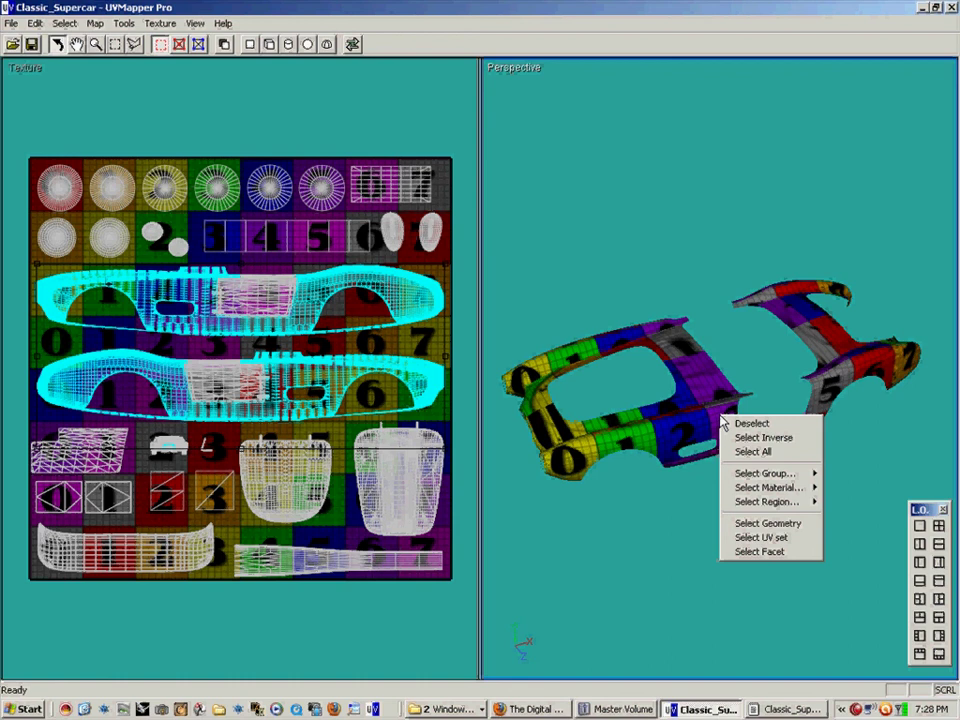
pyautogui.click(802, 540)
pyautogui.click(804, 539)
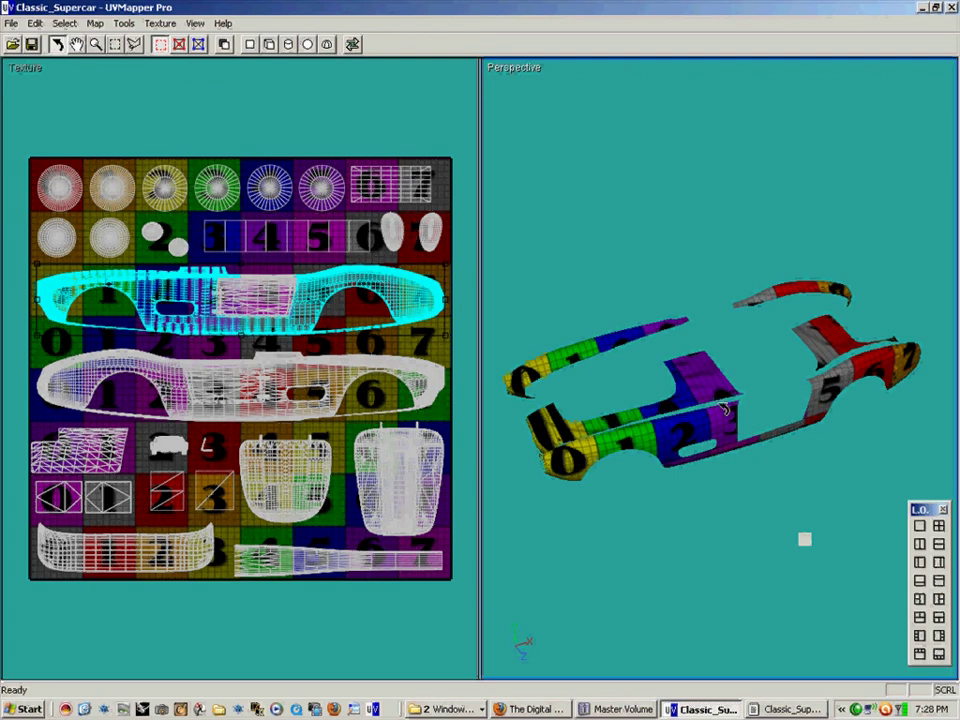
pyautogui.moveTo(800, 538); pyautogui.dragTo(748, 408)
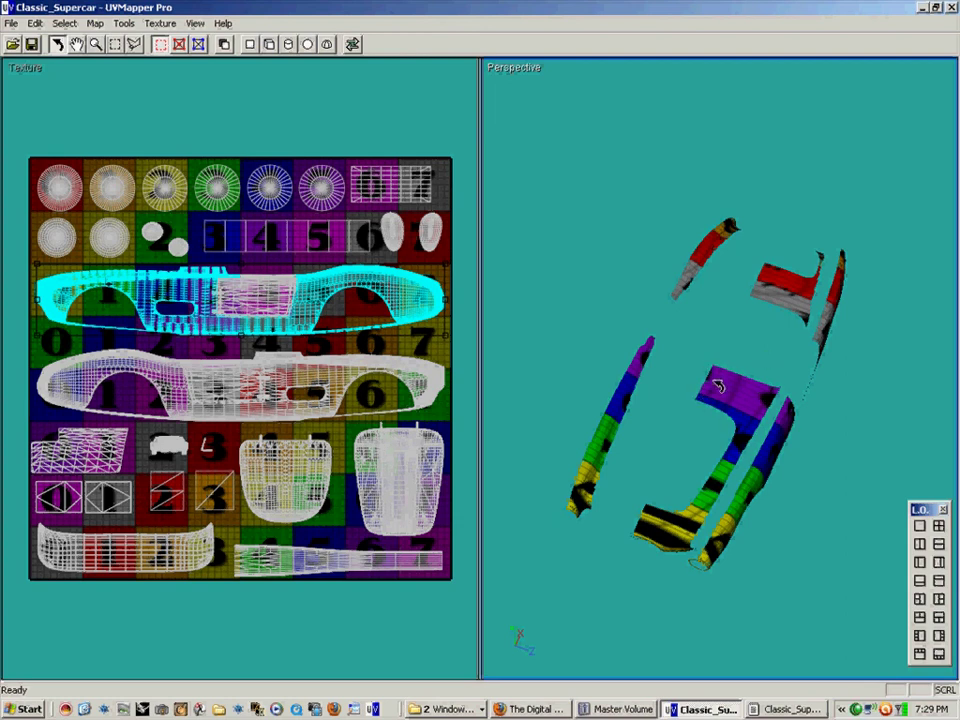
# Apply a Planar map with Y-Axis alignment and Don't Split to the selected body shell.
pyautogui.click(248, 46)
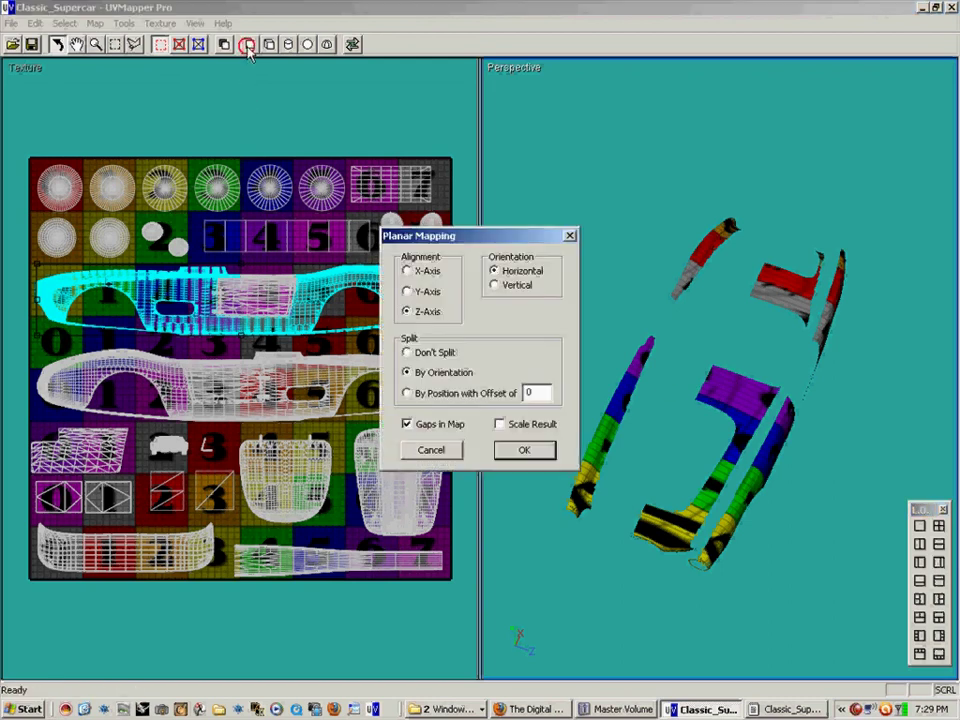
pyautogui.click(408, 292)
pyautogui.click(407, 352)
pyautogui.click(529, 453)
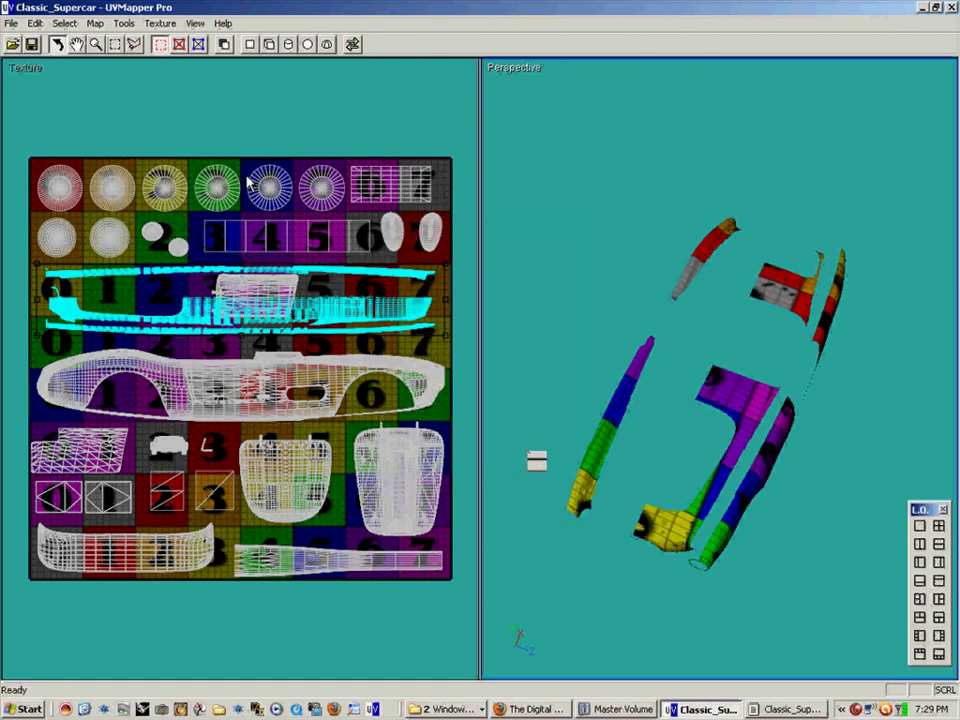
# Stretch the remapped strip taller over the texture and hide all non-body parts via Select Inverse.
pyautogui.moveTo(243, 345)
pyautogui.mouseDown()
pyautogui.moveTo(242, 368)
pyautogui.moveTo(245, 345)
pyautogui.mouseUp()
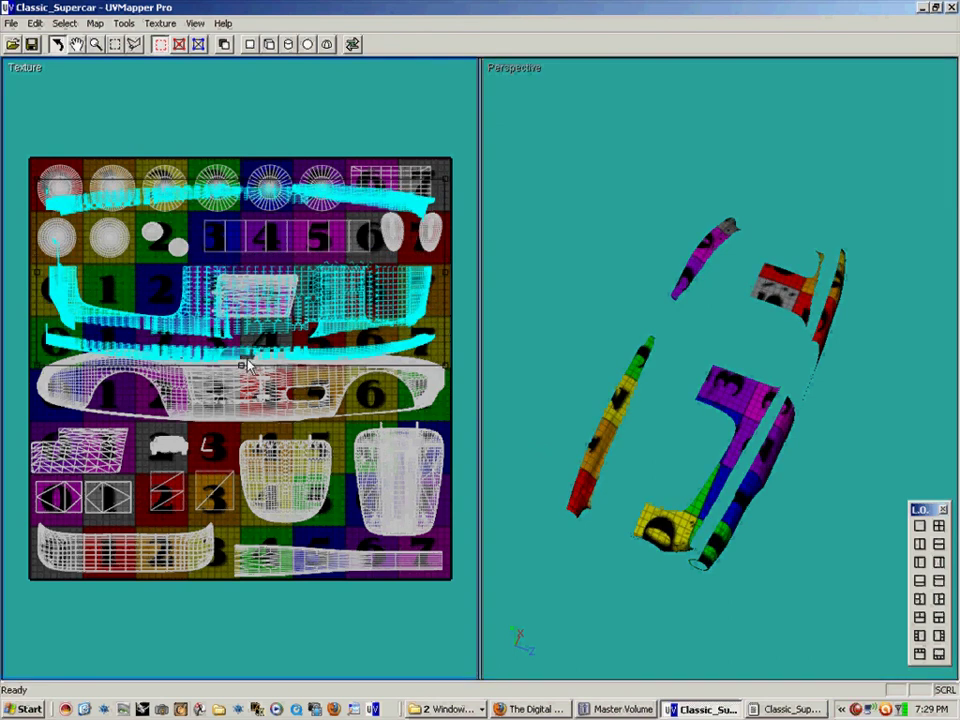
pyautogui.rightClick(348, 403)
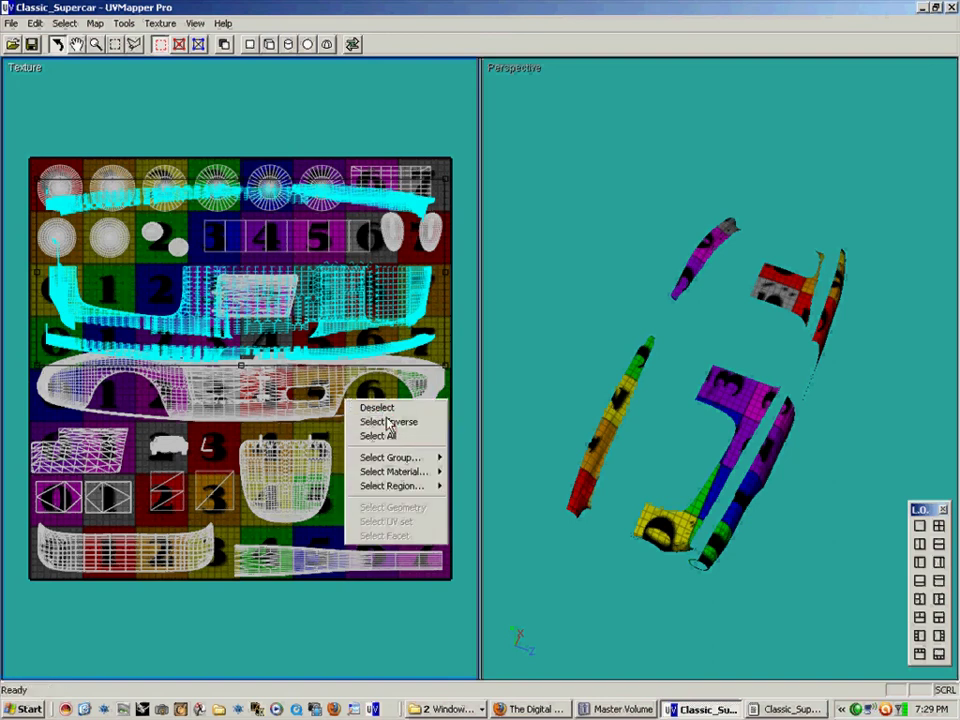
pyautogui.click(388, 422)
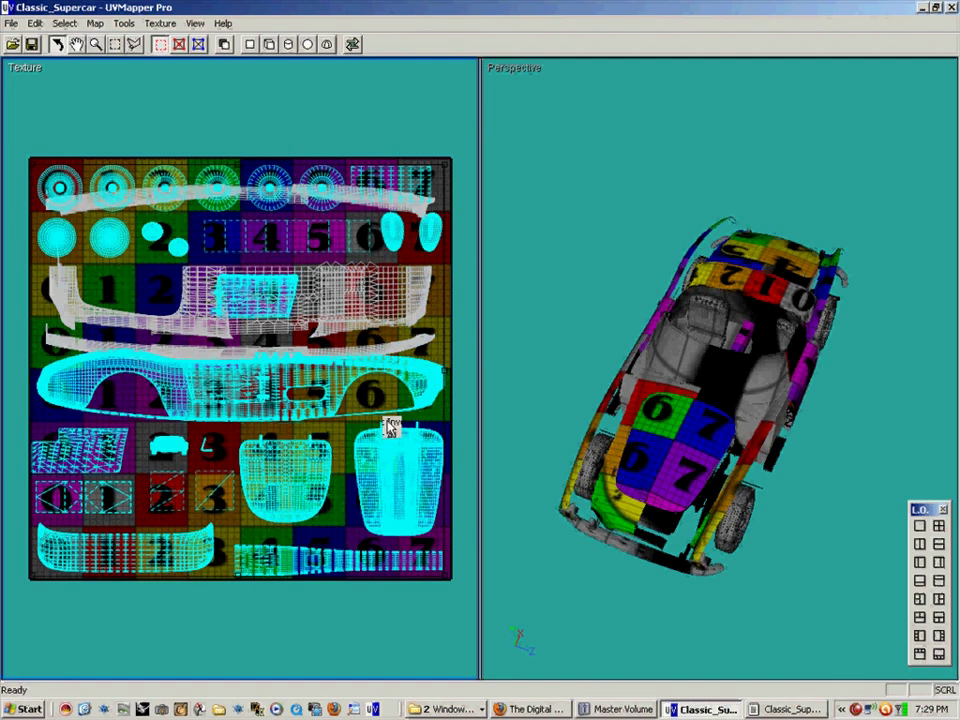
pyautogui.press('Delete')
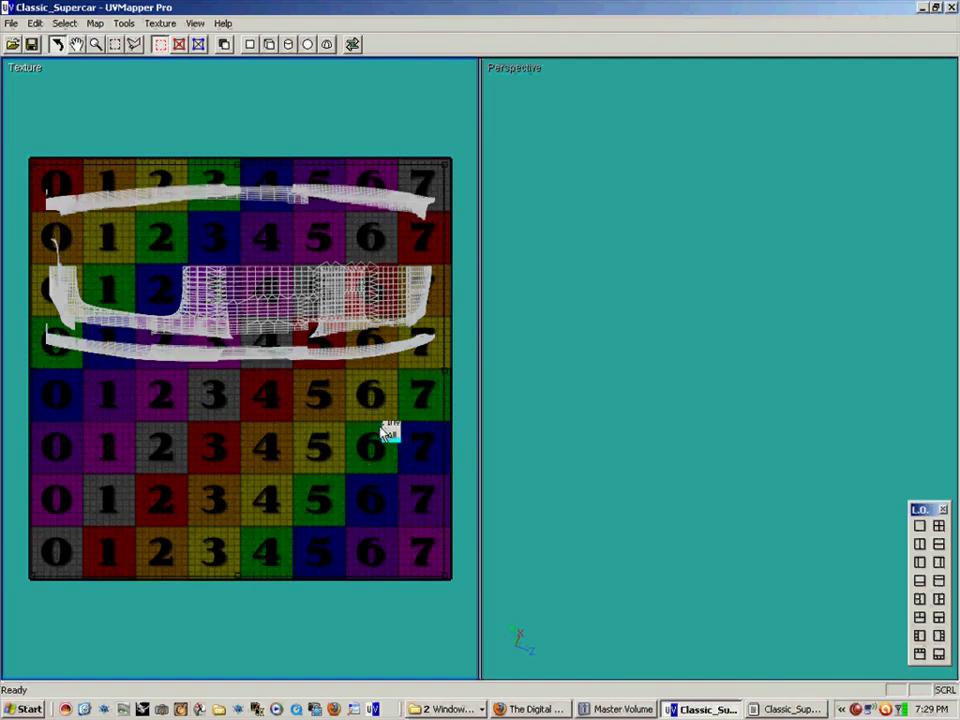
# Select all remaining body UVs and orbit the car body to inspect the new mapping.
pyautogui.rightClick(373, 426)
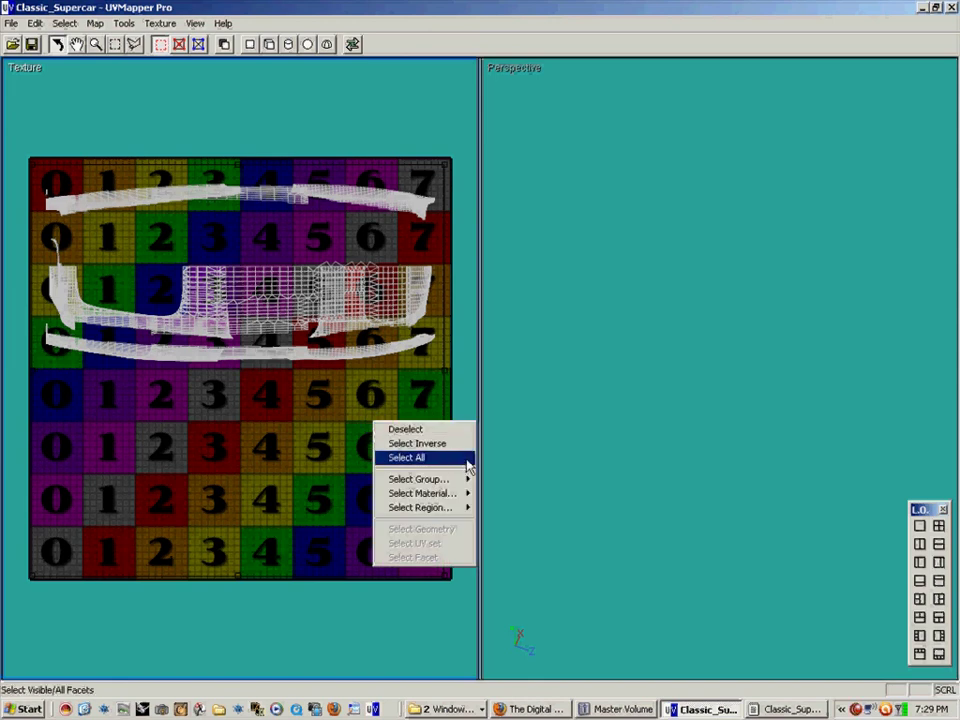
pyautogui.click(406, 457)
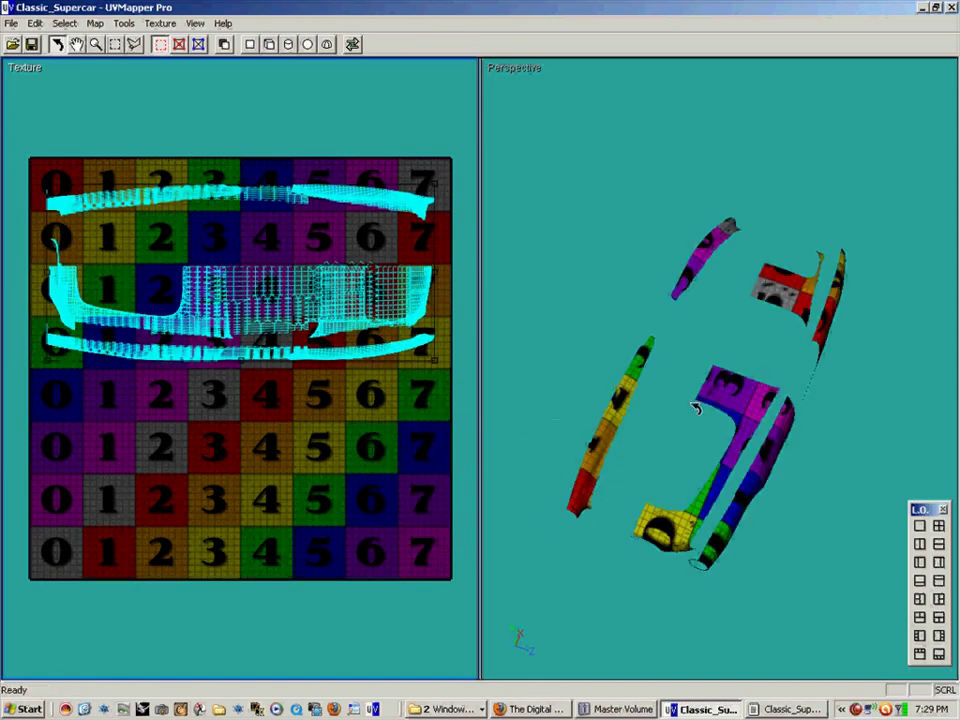
pyautogui.moveTo(714, 414)
pyautogui.mouseDown()
pyautogui.moveTo(671, 392)
pyautogui.moveTo(694, 394)
pyautogui.moveTo(729, 426)
pyautogui.moveTo(697, 396)
pyautogui.moveTo(703, 407)
pyautogui.mouseUp()
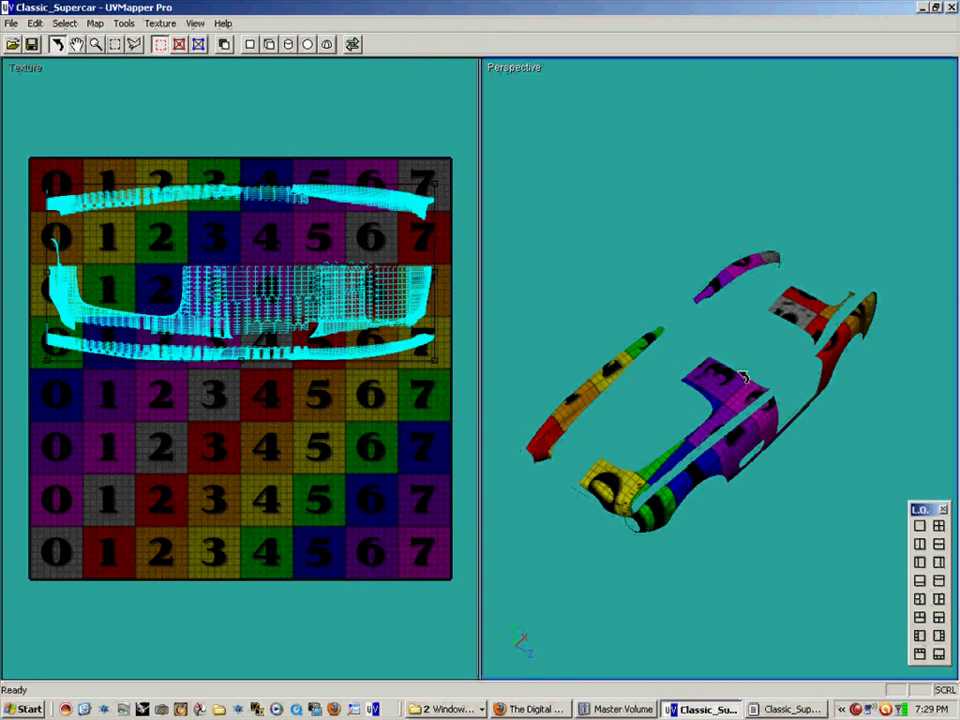
# Clear the UV selection and marquee-select the small hatch patch in the middle of the body UVs.
pyautogui.click(379, 477)
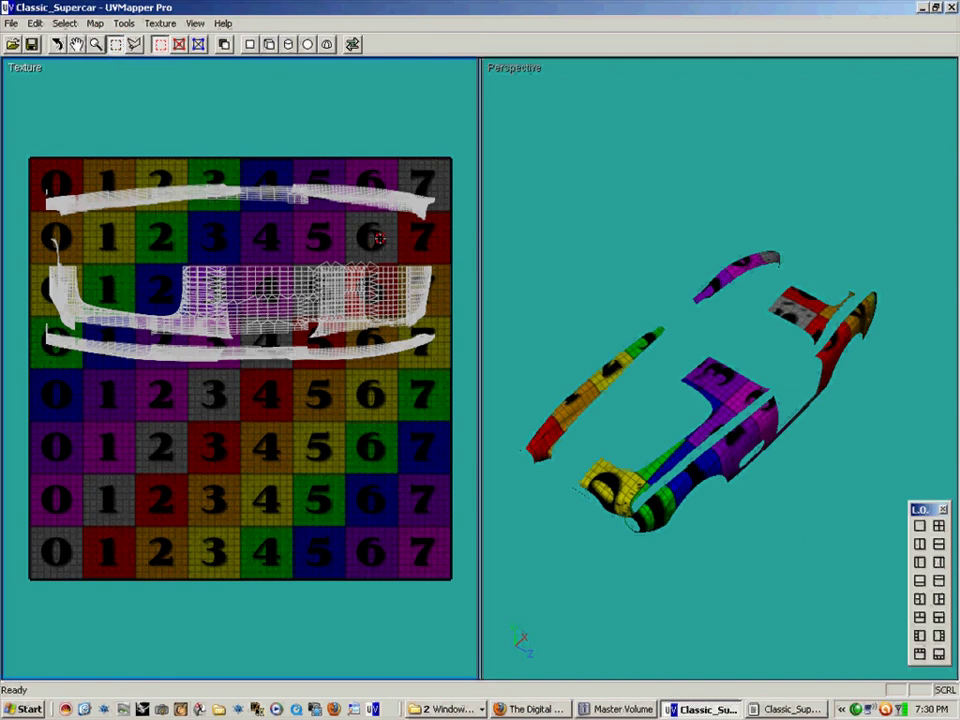
pyautogui.moveTo(378, 238); pyautogui.dragTo(296, 300)
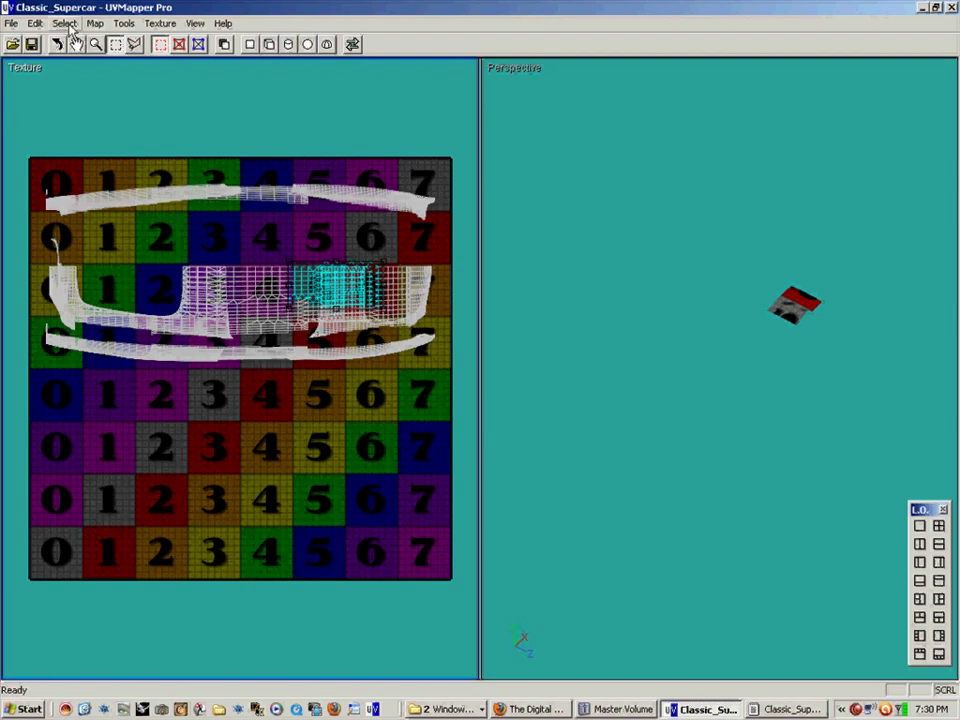
# Assign the selected hatch patch to a new material named 'escapehatch', confirming its creation.
pyautogui.click(124, 23)
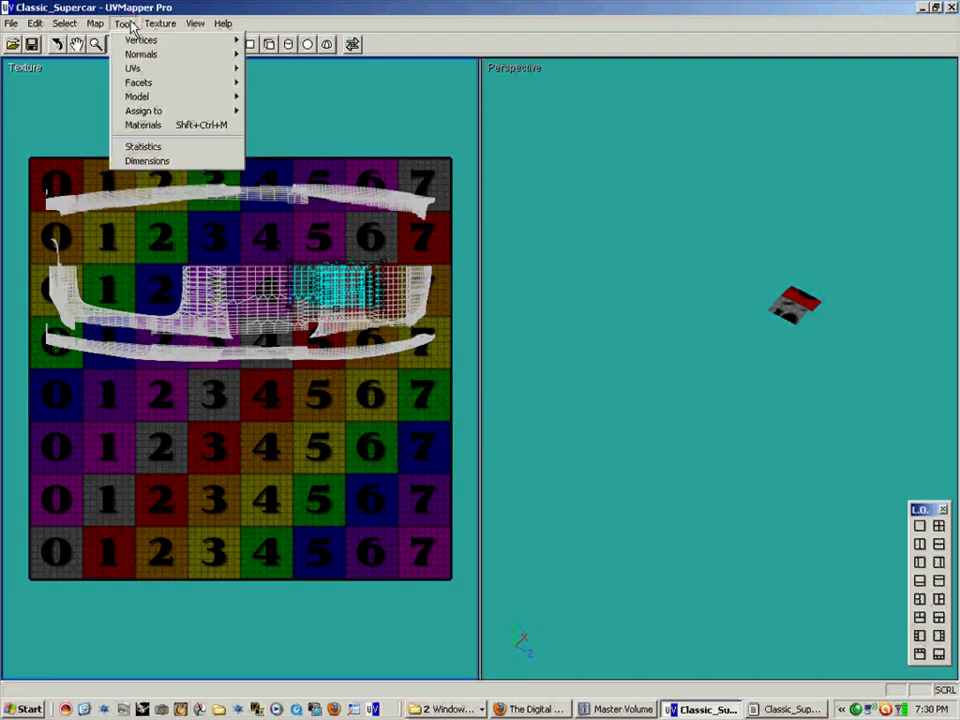
pyautogui.moveTo(155, 24)
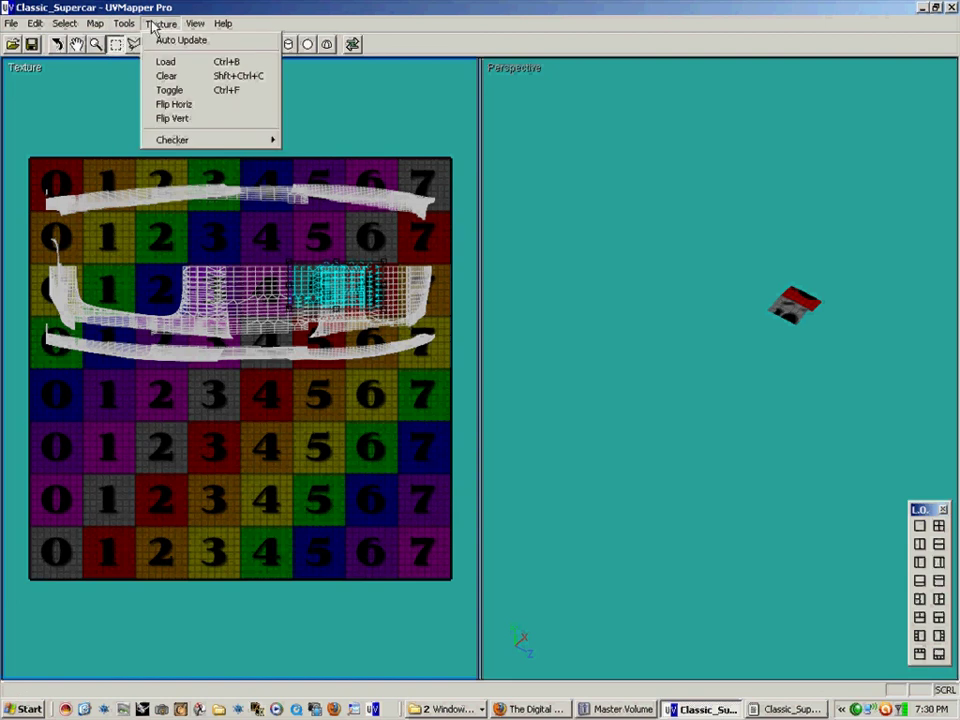
pyautogui.moveTo(123, 29)
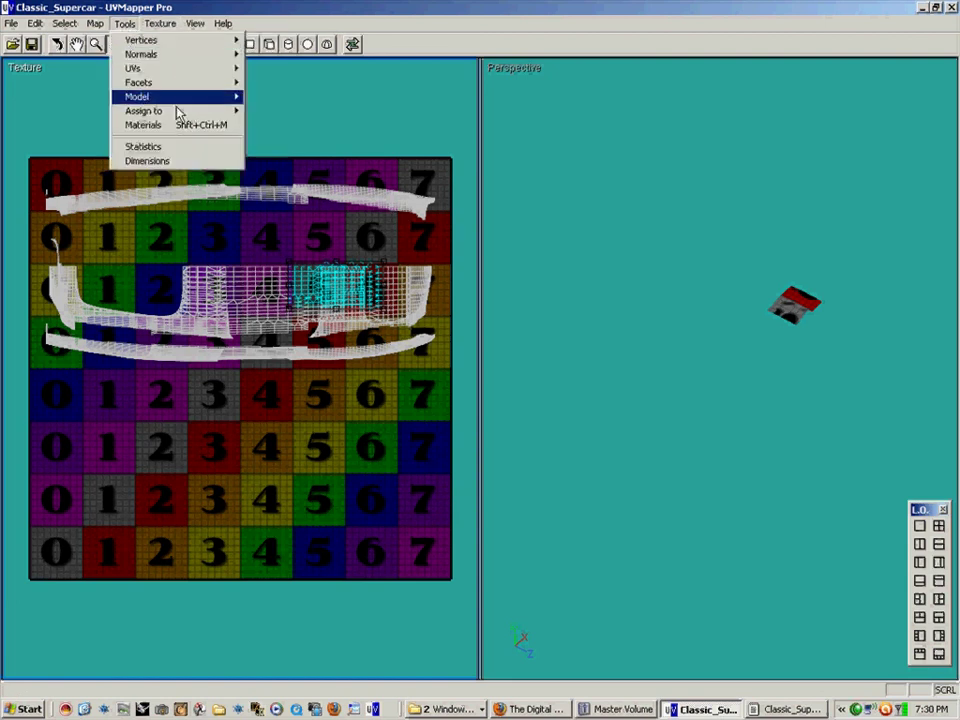
pyautogui.moveTo(176, 114)
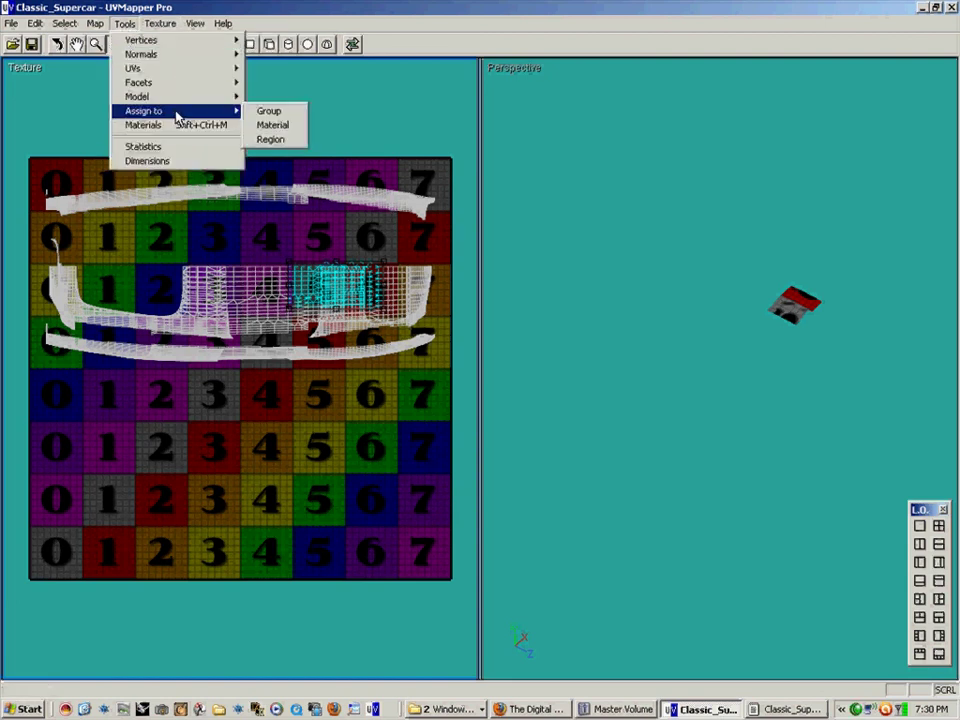
pyautogui.click(284, 131)
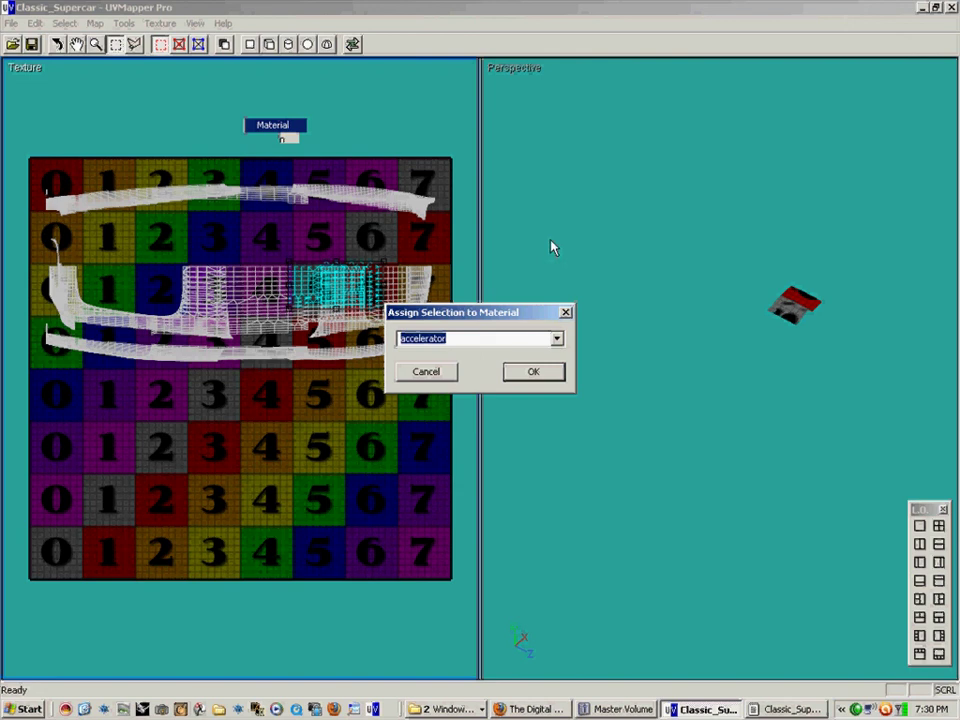
pyautogui.write('escapehad')
pyautogui.press('BackSpace')
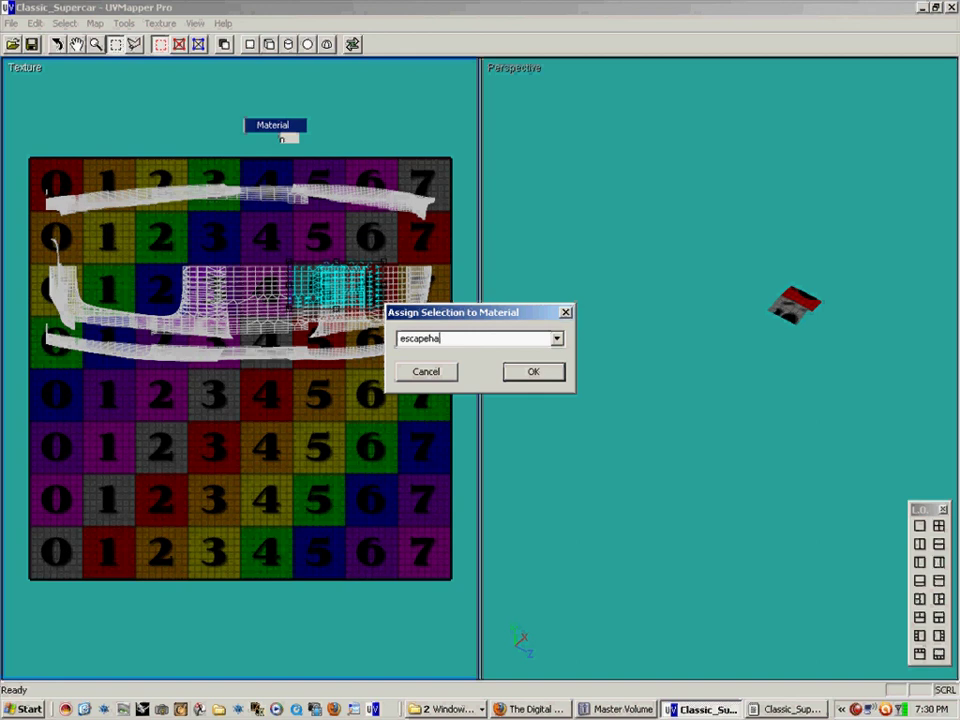
pyautogui.write('tch')
pyautogui.click(541, 372)
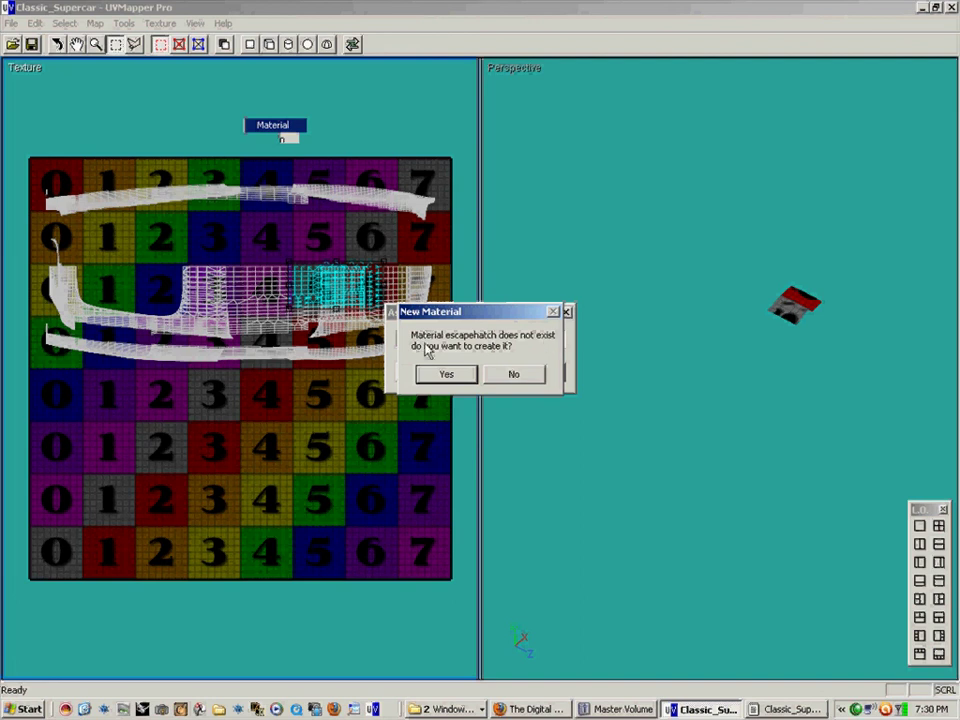
pyautogui.click(458, 373)
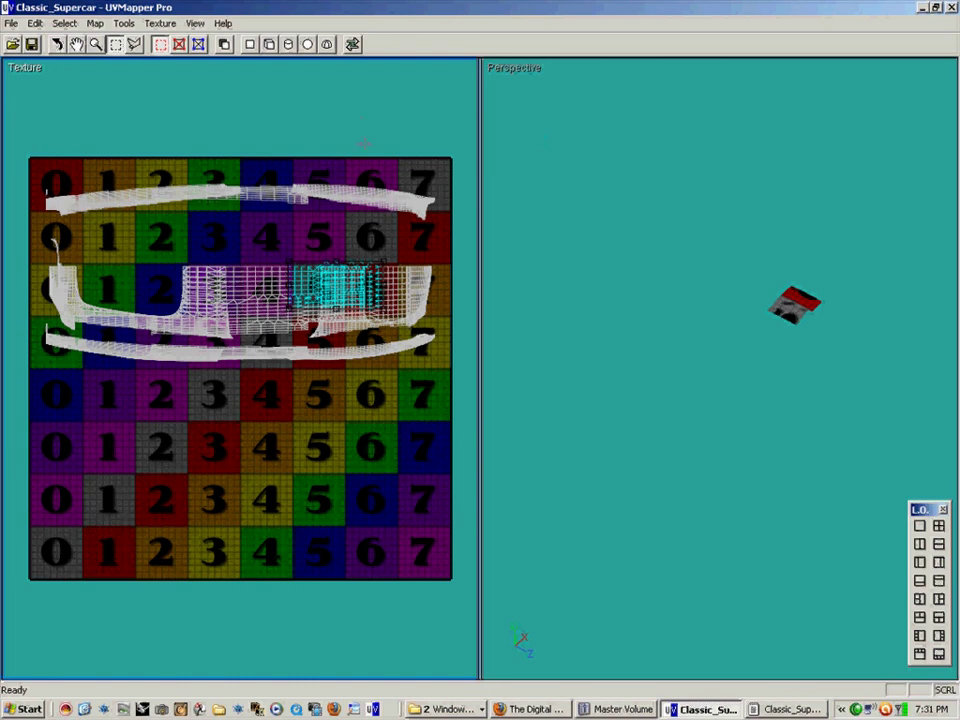
# Deselect the hatch patch by clicking empty space in the texture view.
pyautogui.click(369, 143)
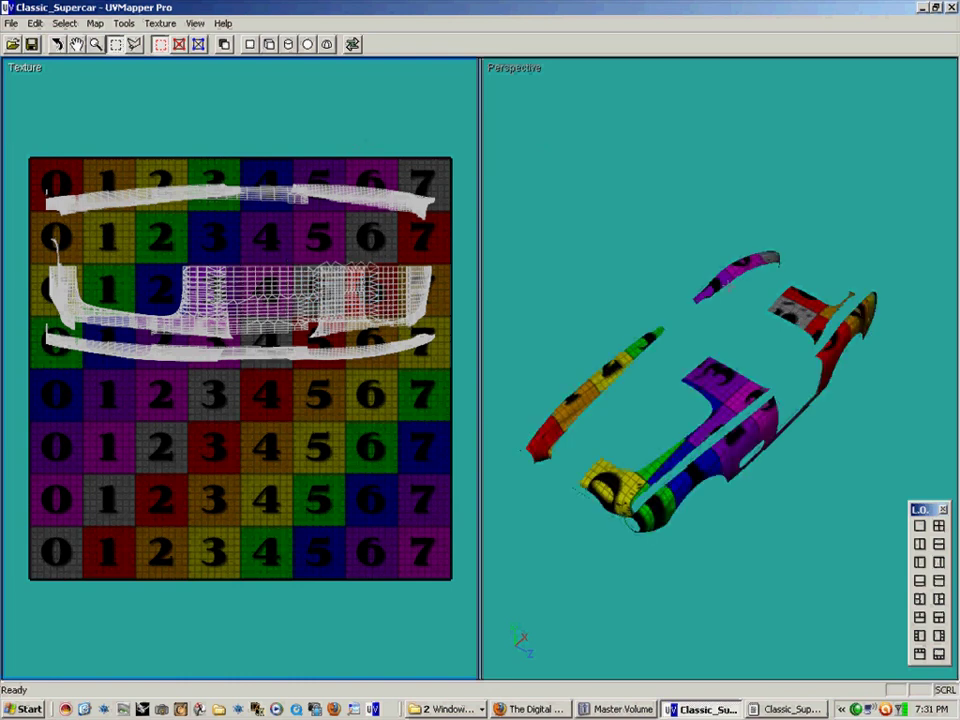